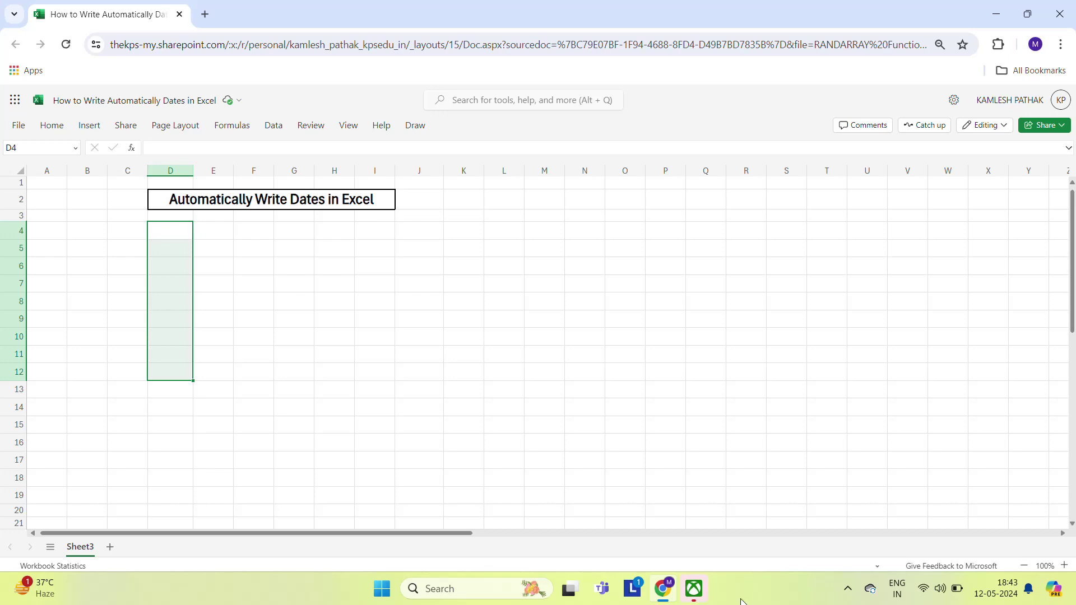
- Enter 12-May in D4, fill dates down to row 19, then clear them
left_click(223, 233)
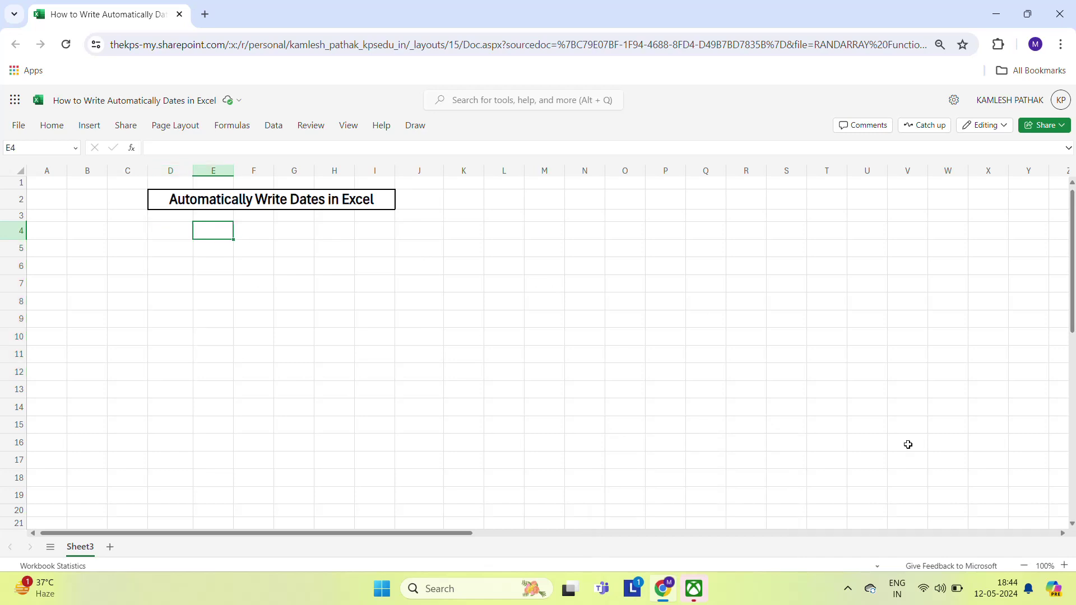
left_click(173, 239)
type("12")
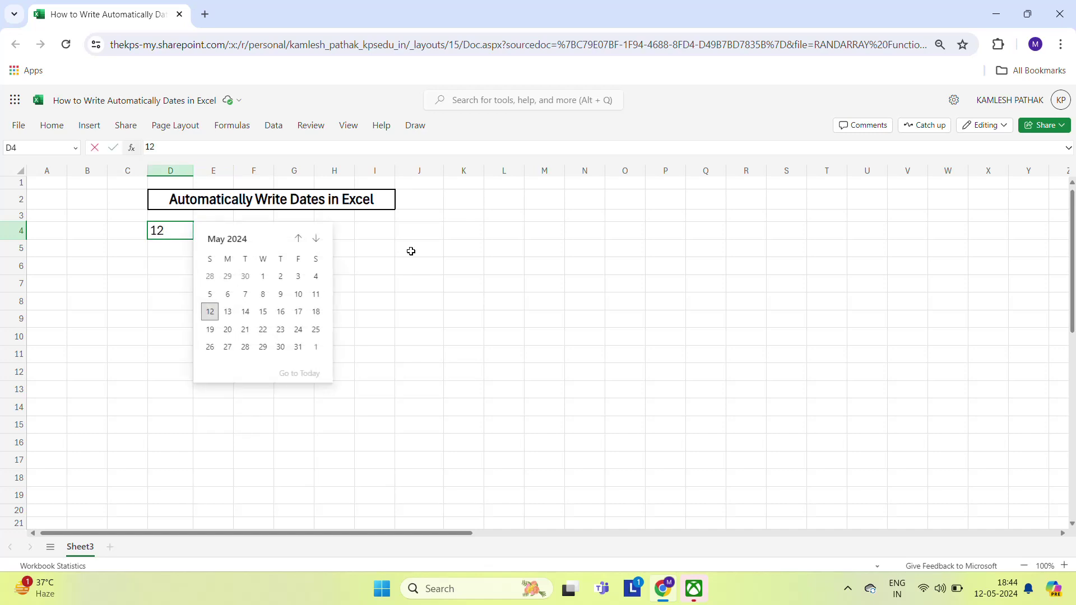
type("-May")
key("ctrl+Return")
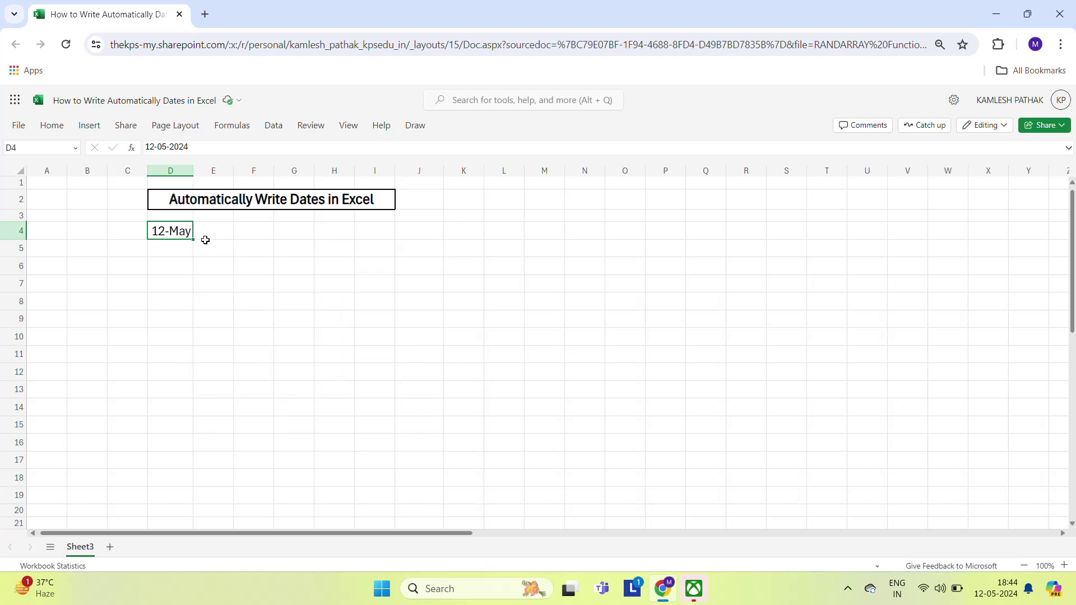
left_click_drag(192, 242, 190, 503)
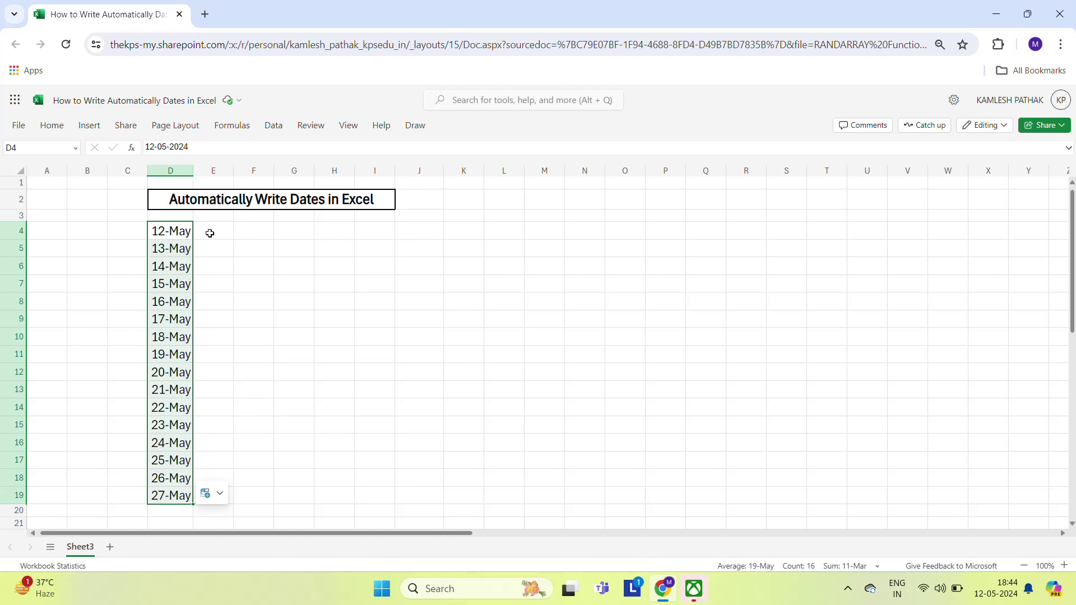
key("Delete")
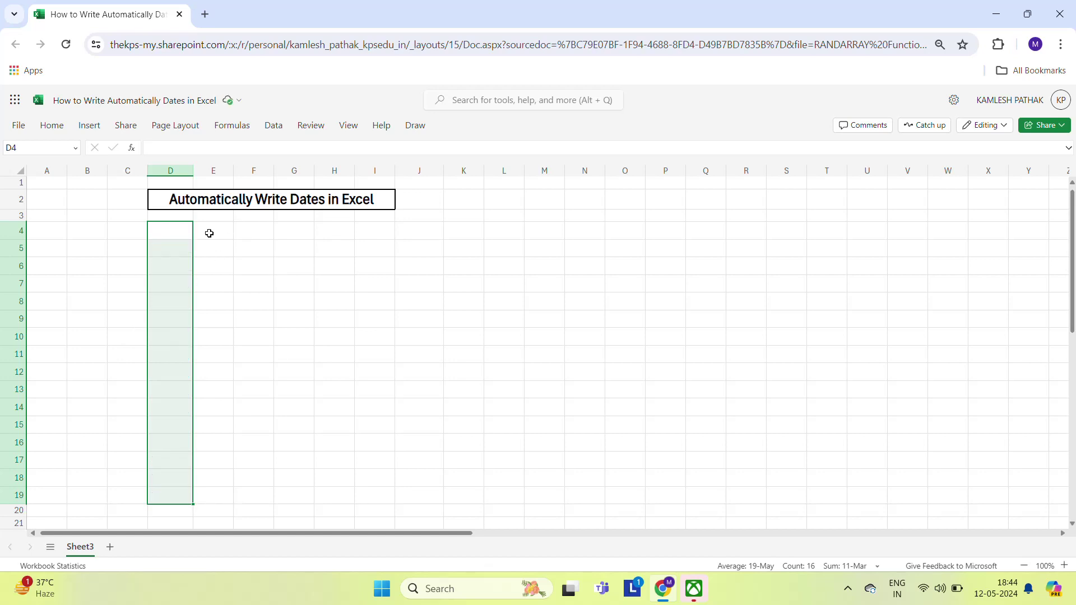
- Re-enter 12-May in D4 and put the formula =D4+1 in D5
left_click(206, 232)
key("Left")
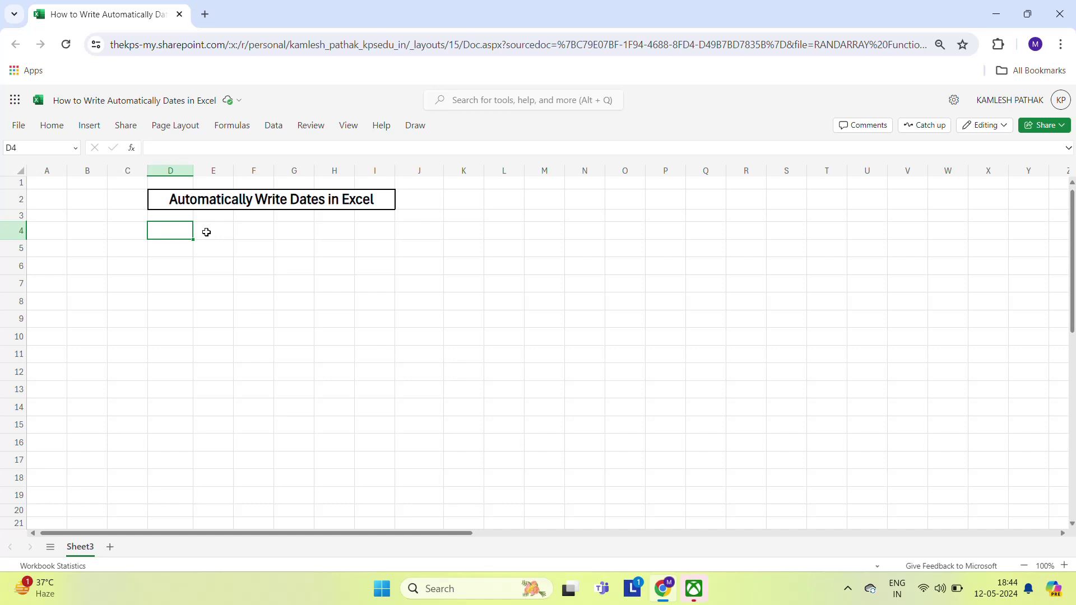
type("12-May")
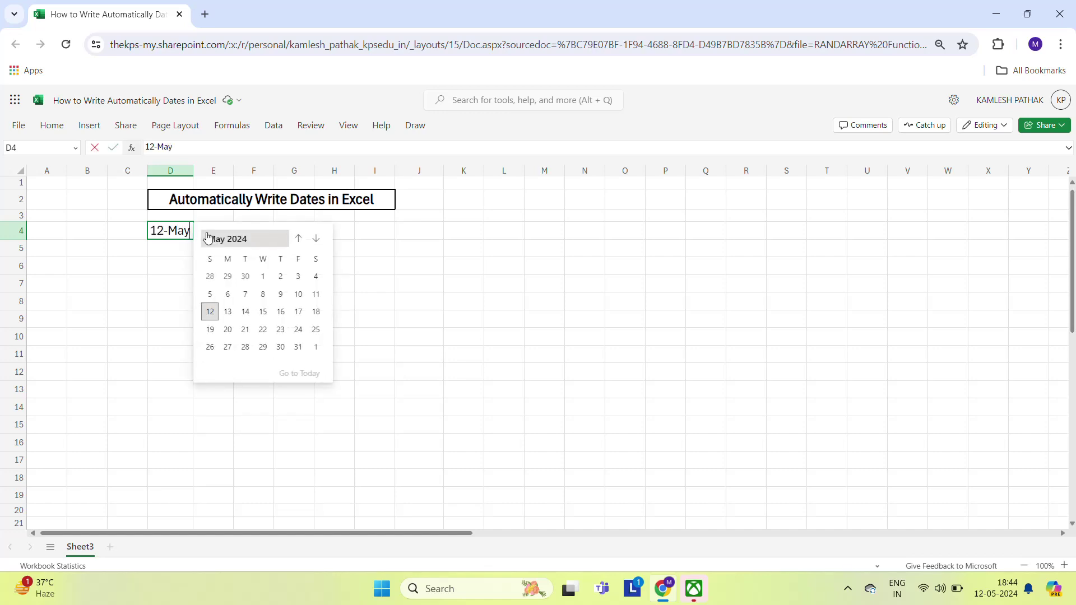
key("Return")
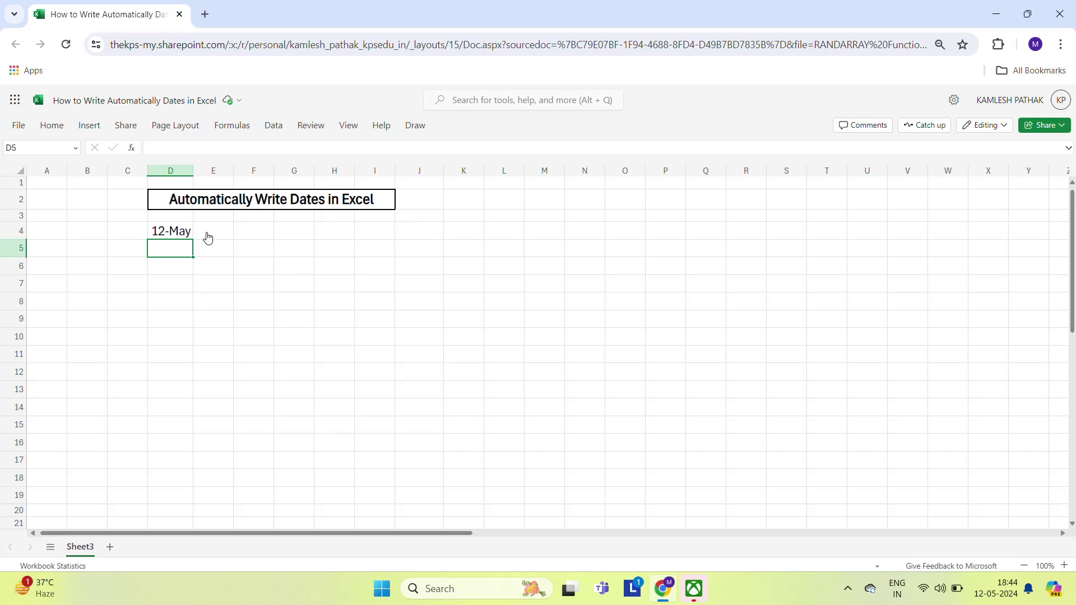
type("=")
left_click(174, 231)
type("+")
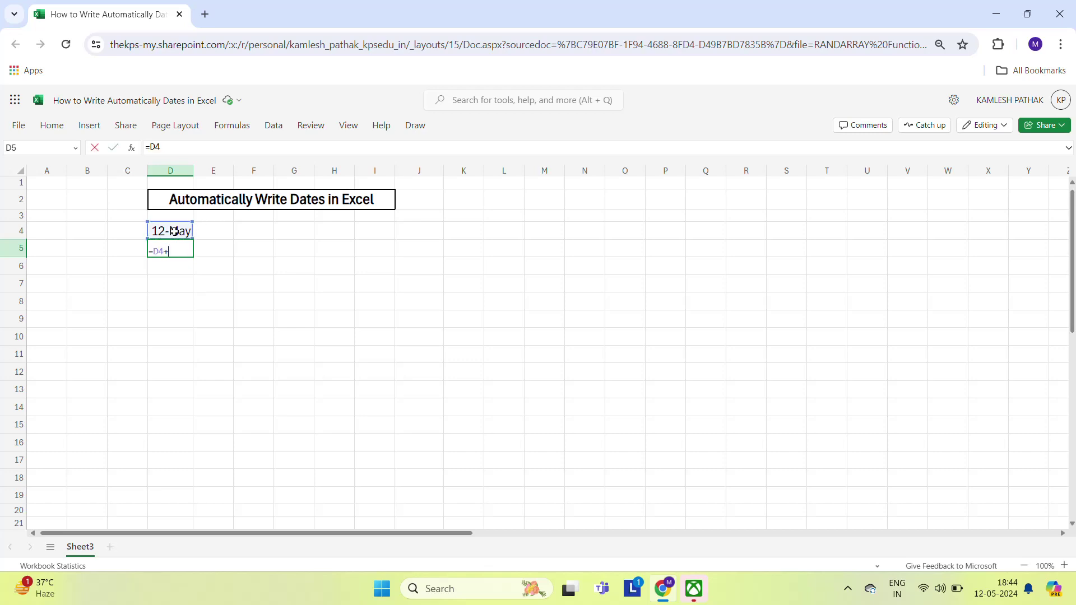
type("1")
key("Return")
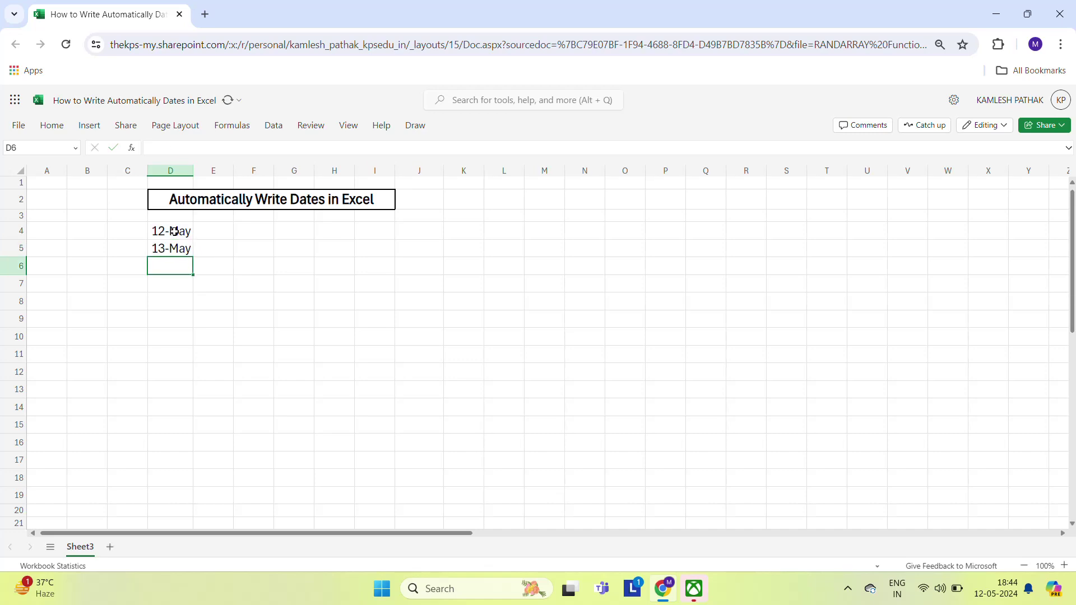
- Fill the =D4+1 formula down to D19, check D4 and D5, and select D4:D19
key("Up")
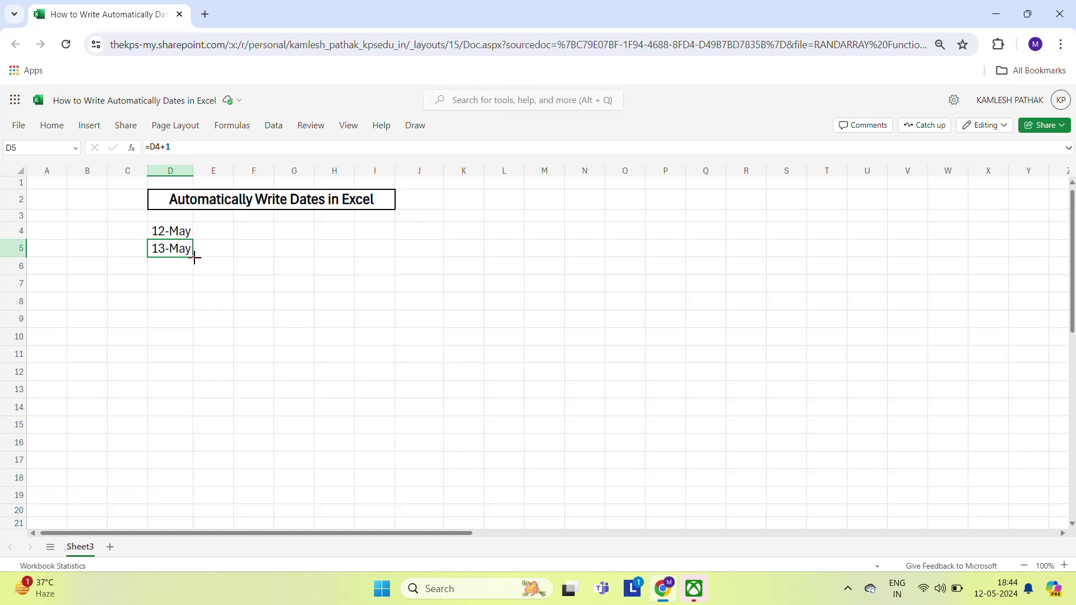
mouse_move(192, 255)
left_mouse_down()
mouse_move(177, 358)
mouse_move(190, 498)
left_mouse_up()
left_click(181, 231)
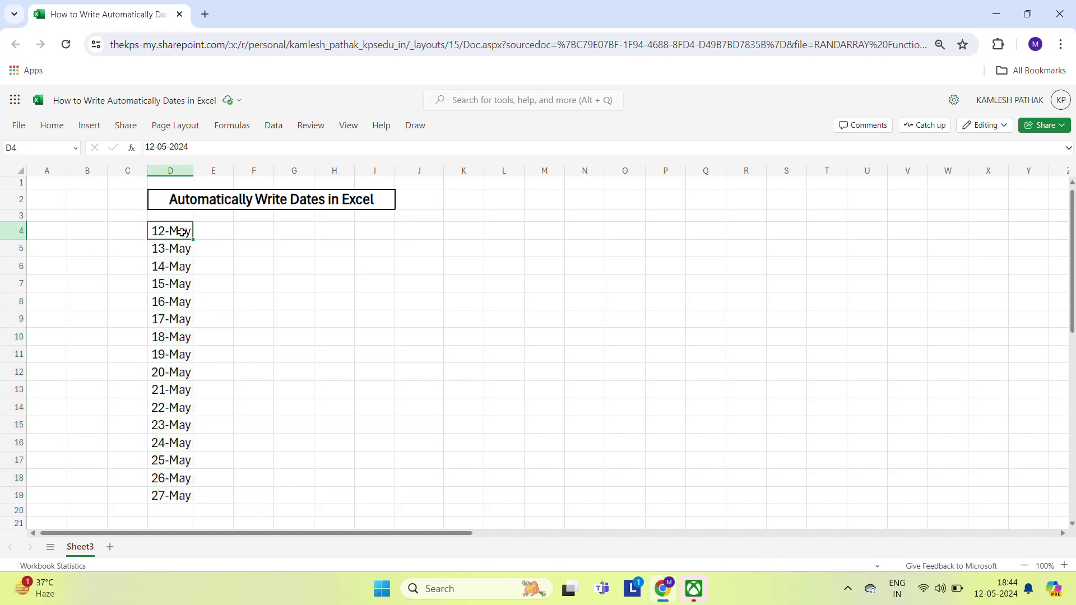
left_click(162, 247)
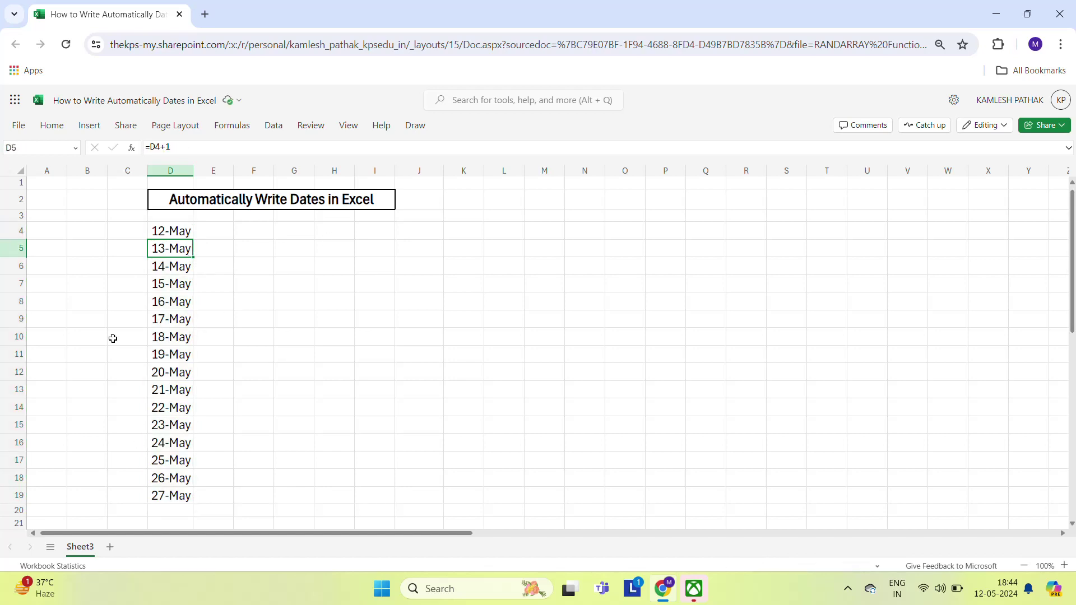
left_click(182, 227)
key("ctrl+shift+Down")
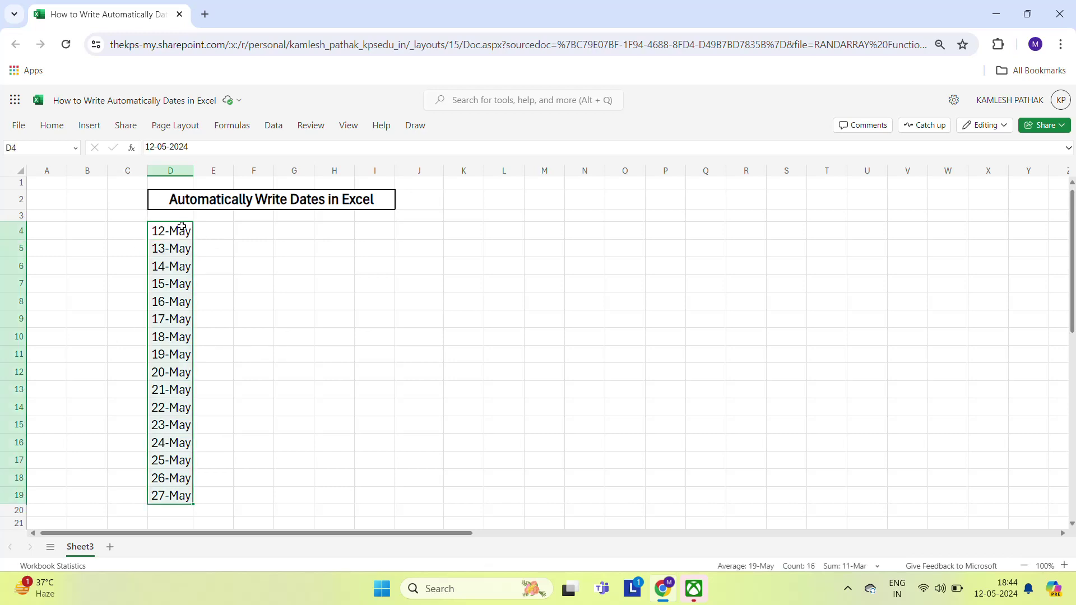
- Clear the date list and enter =TODAY() in D4
key("Delete")
left_click(181, 226)
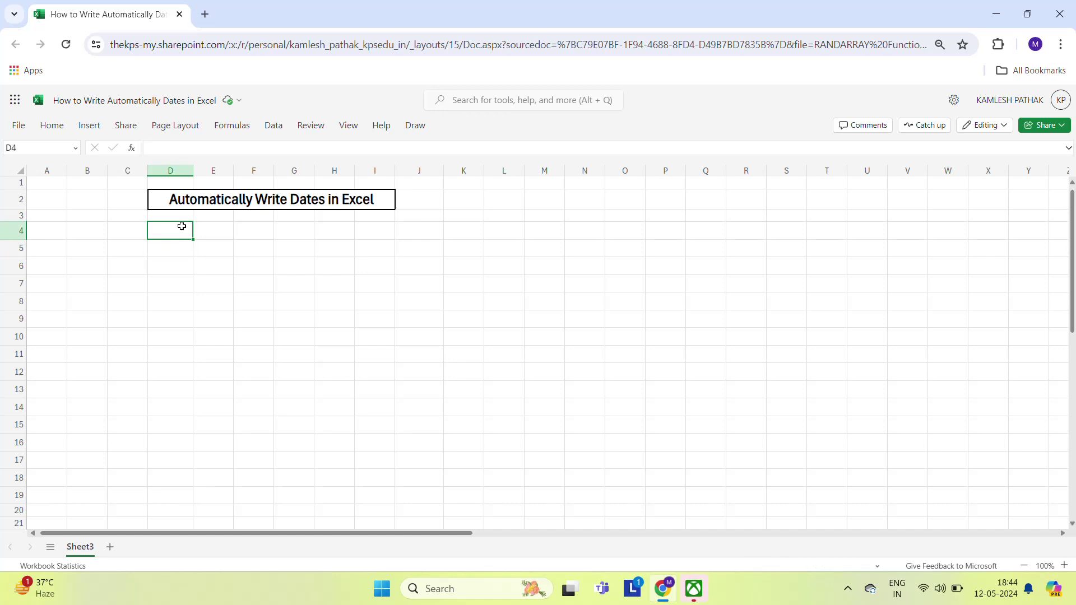
type("=")
type("tod")
key("Tab")
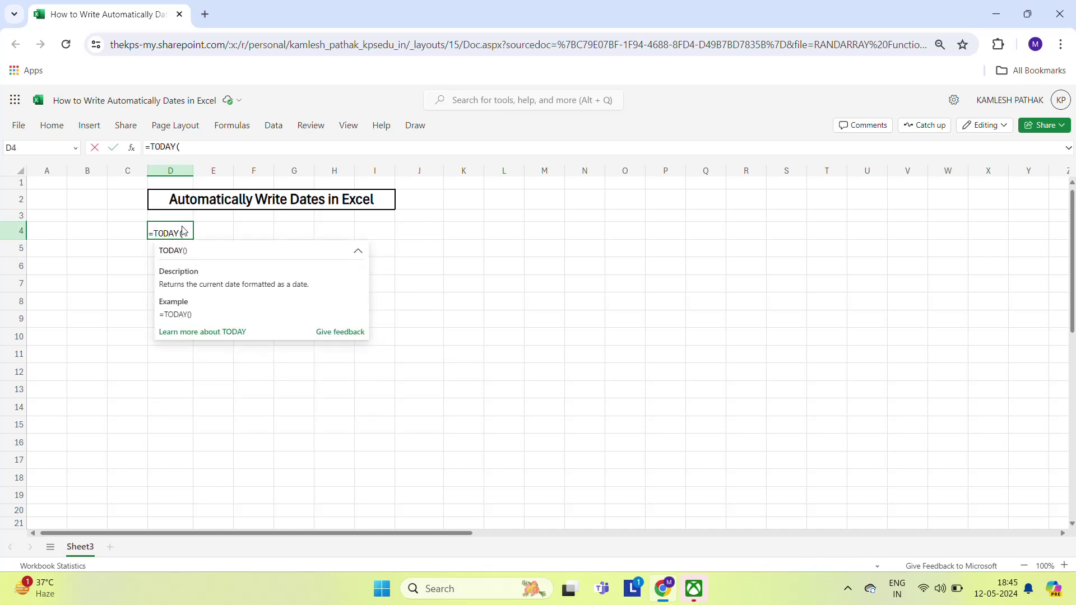
type(")")
key("Return")
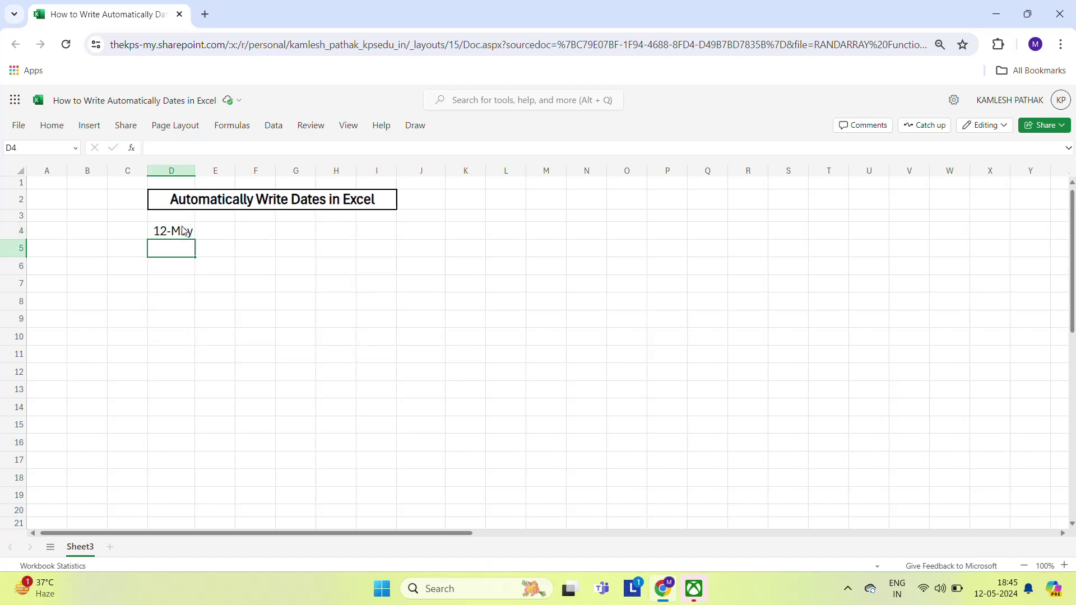
left_click(184, 231)
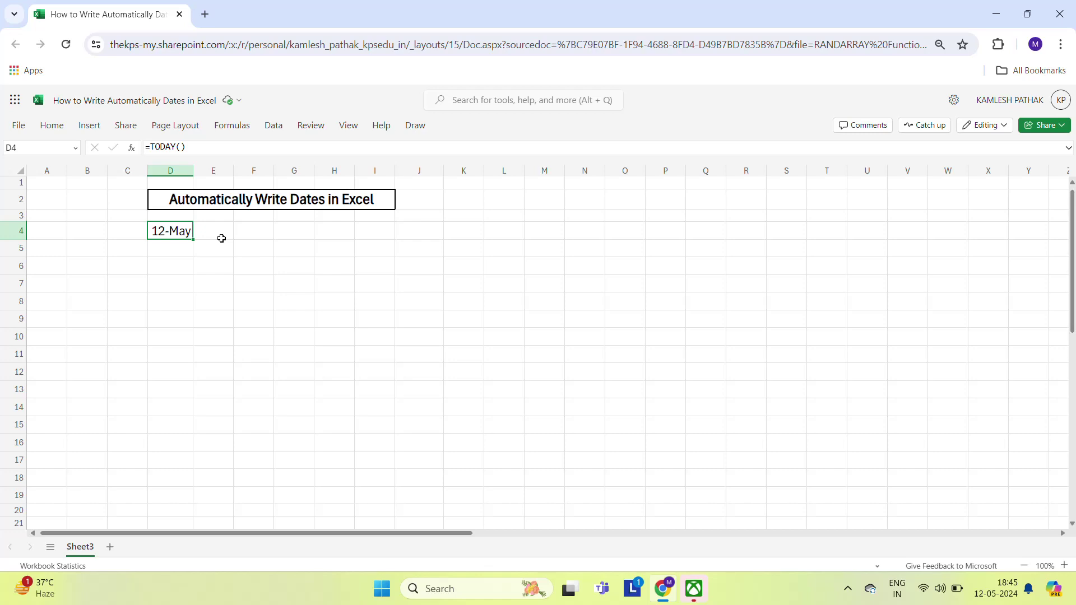
- Paste D4 over itself as a fixed value and fill daily dates down column D
key("ctrl+c")
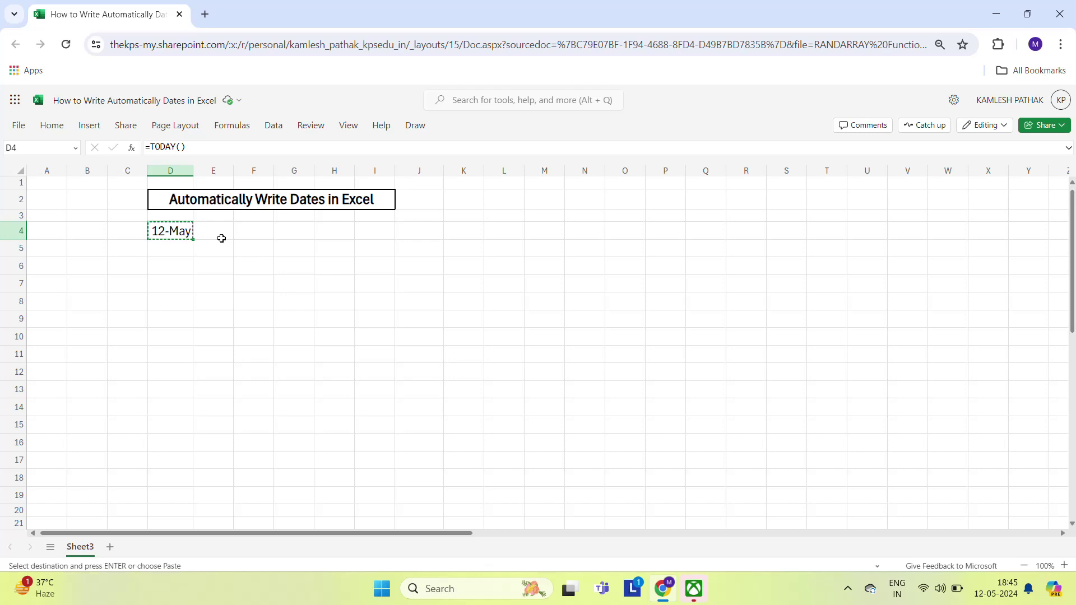
right_click(168, 229)
mouse_move(252, 190)
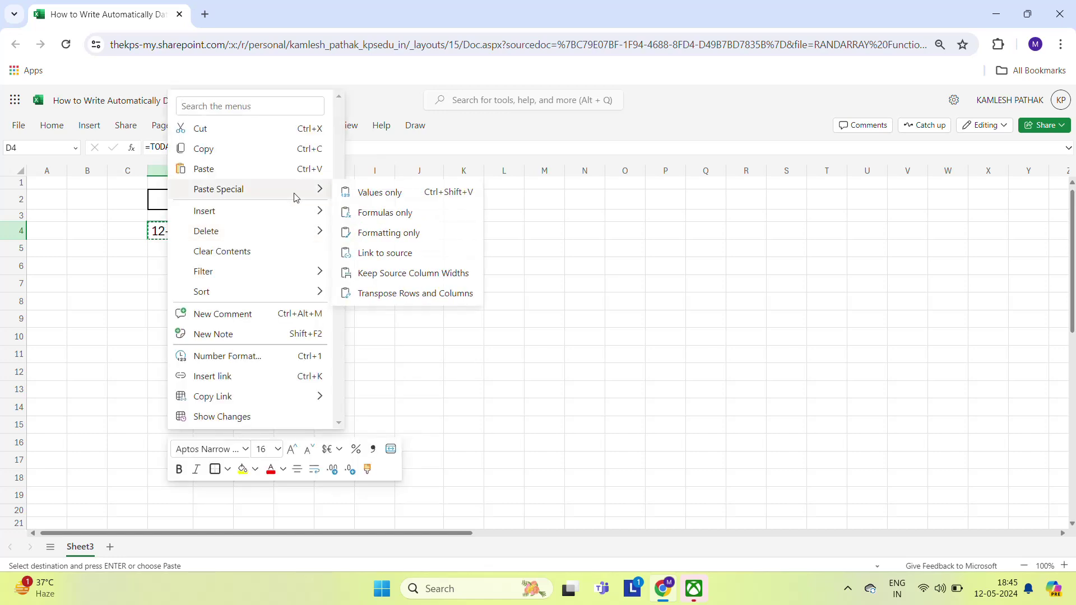
left_click(370, 195)
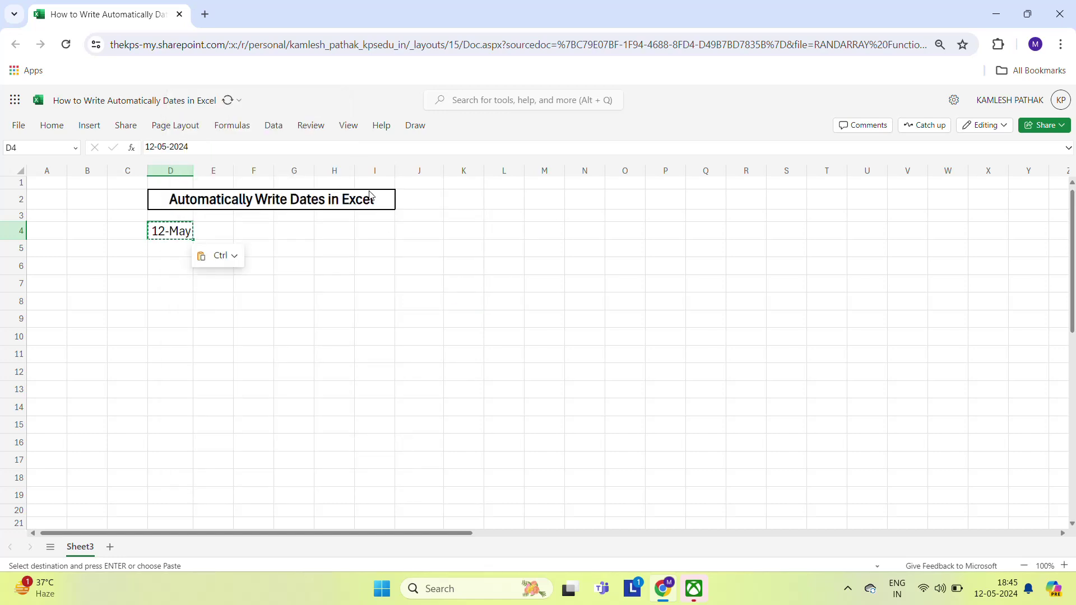
key("Escape")
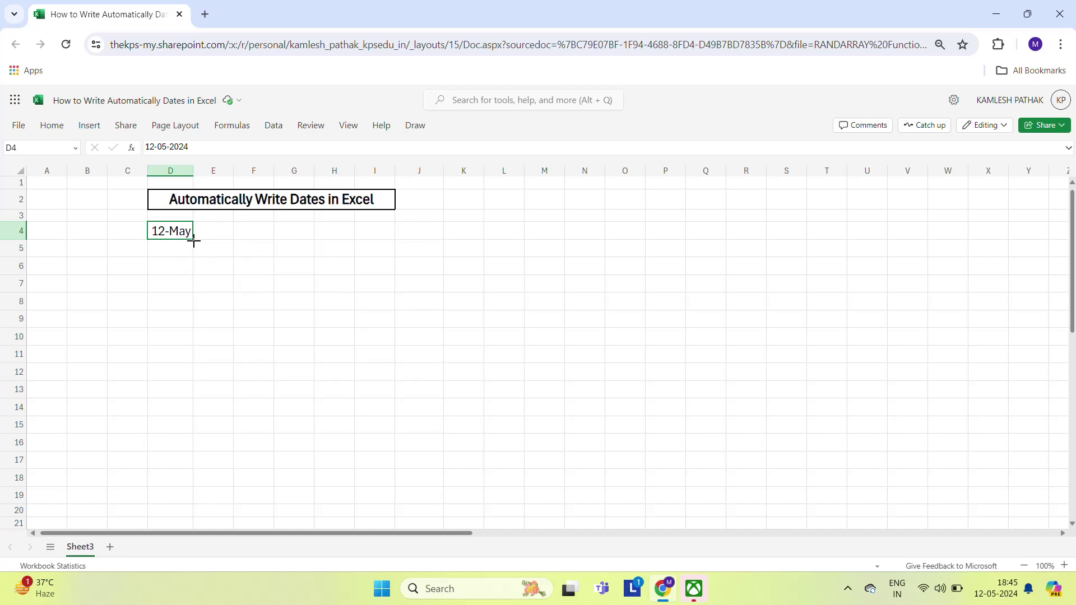
left_click_drag(193, 239, 210, 517)
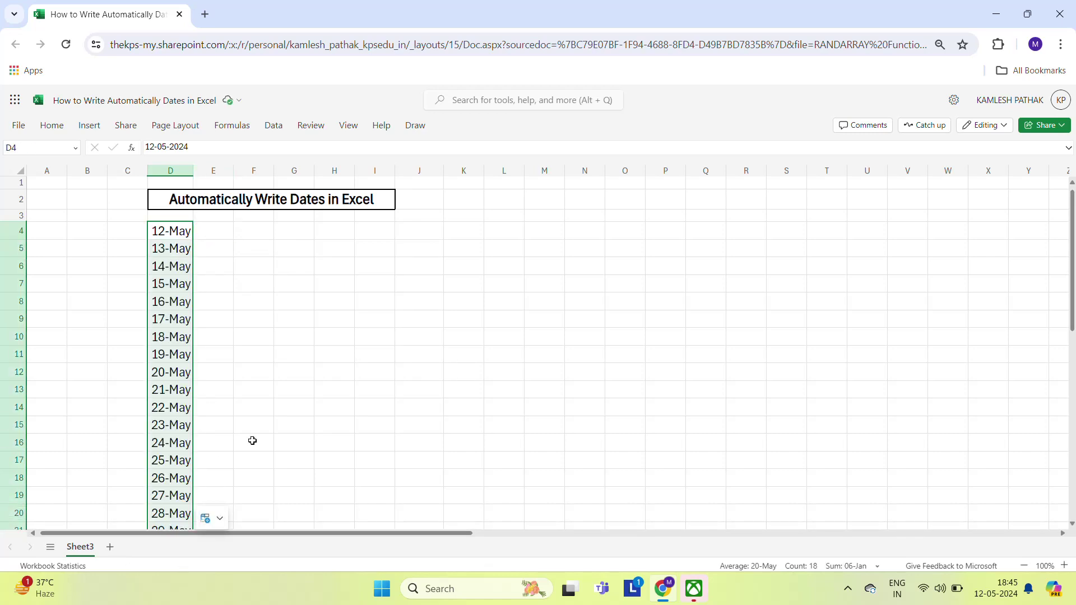
- Clear the filled dates and enter =NOW() in D4
key("Delete")
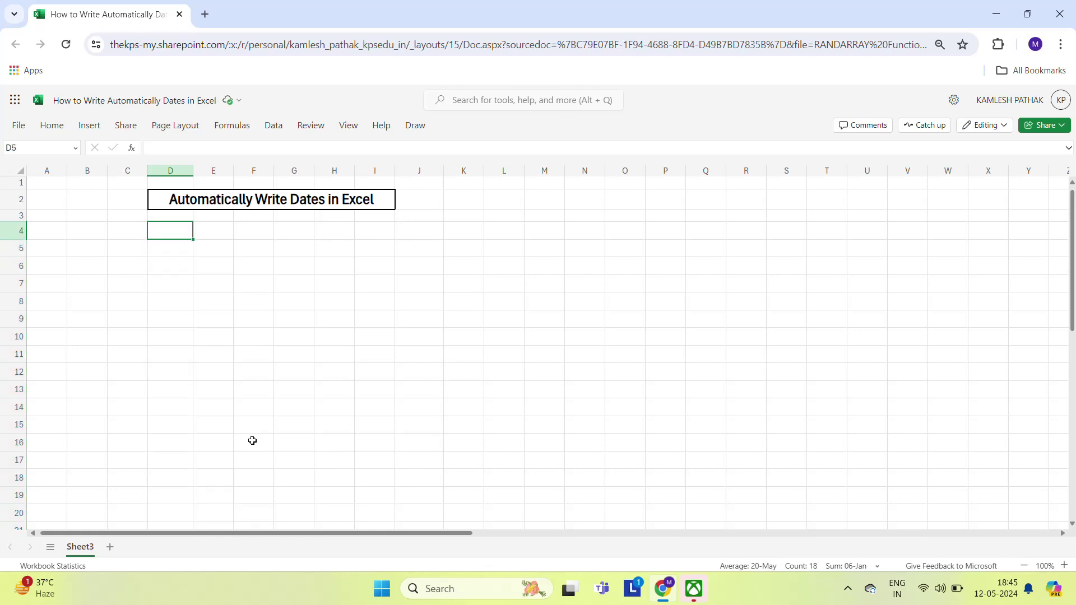
type("=")
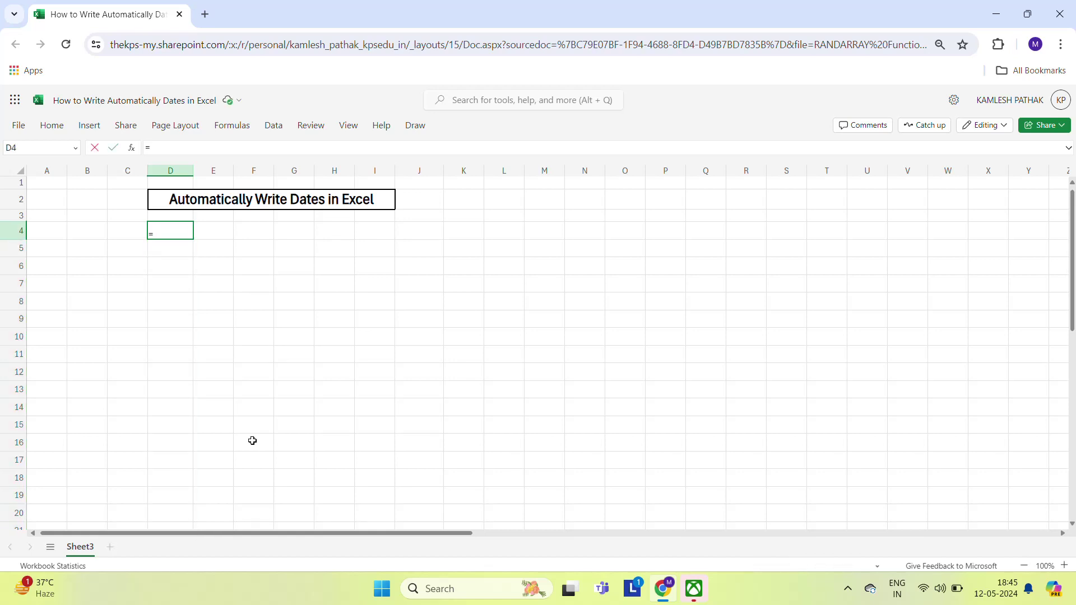
type("now")
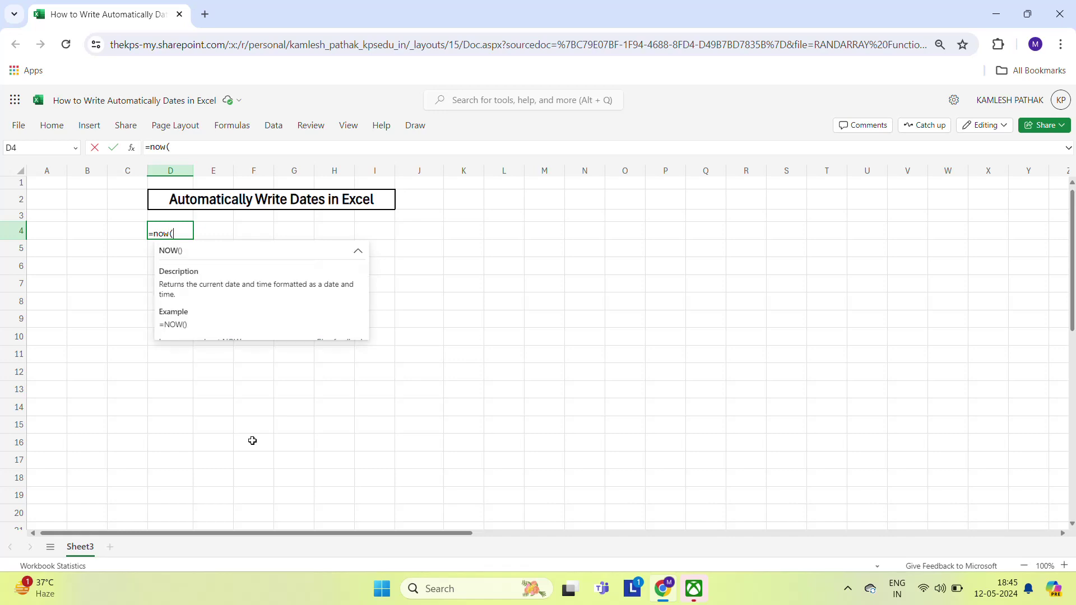
type("()")
key("Return")
key("Up")
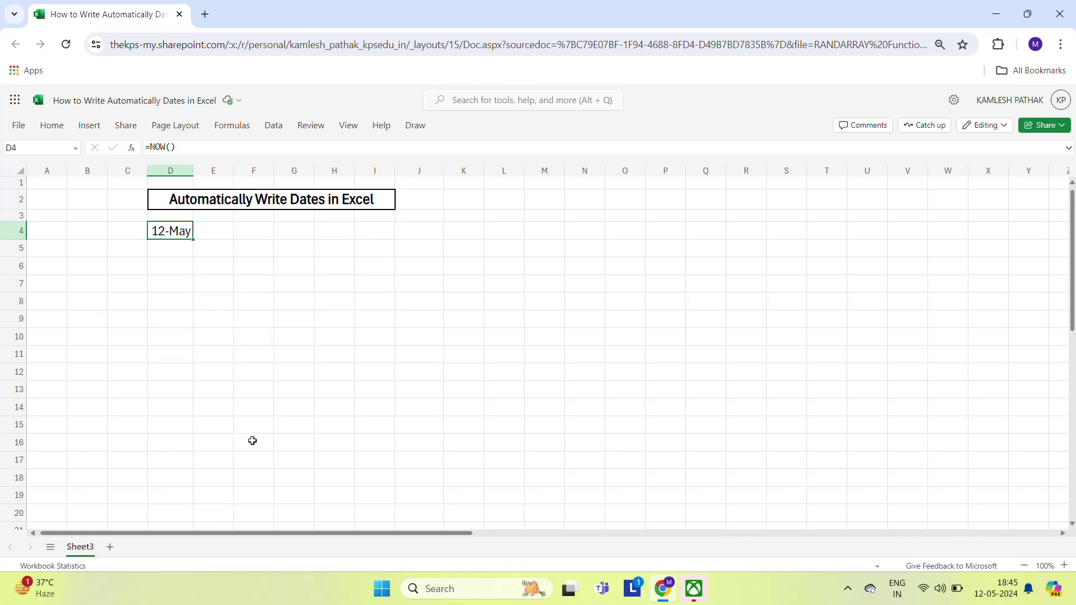
- Paste D4's NOW result as a fixed value, fill it to 26-May, then clear D4:D18
key("ctrl+c")
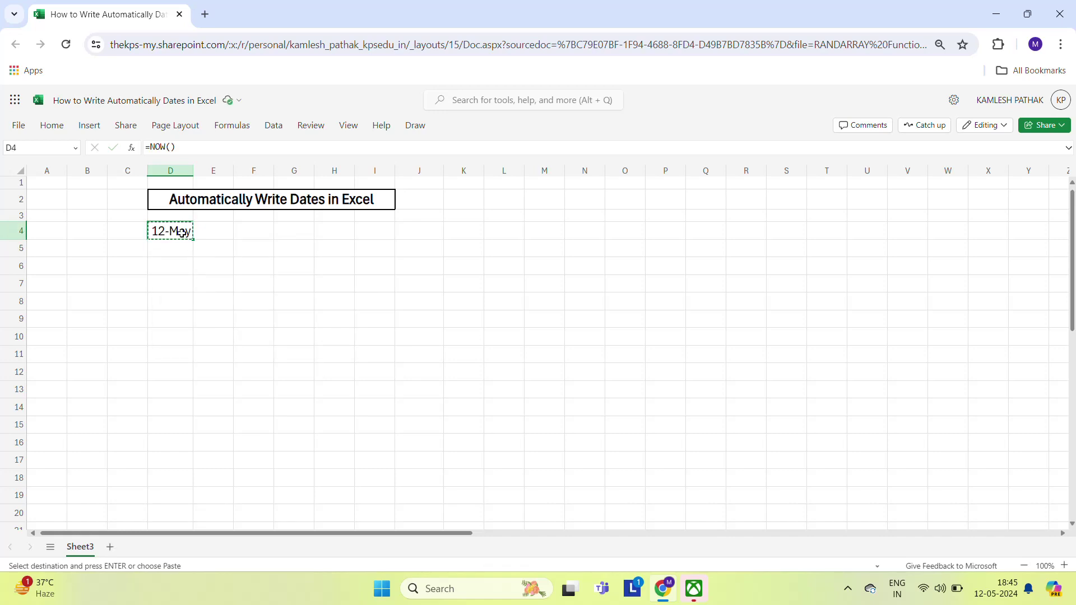
right_click(179, 231)
mouse_move(252, 230)
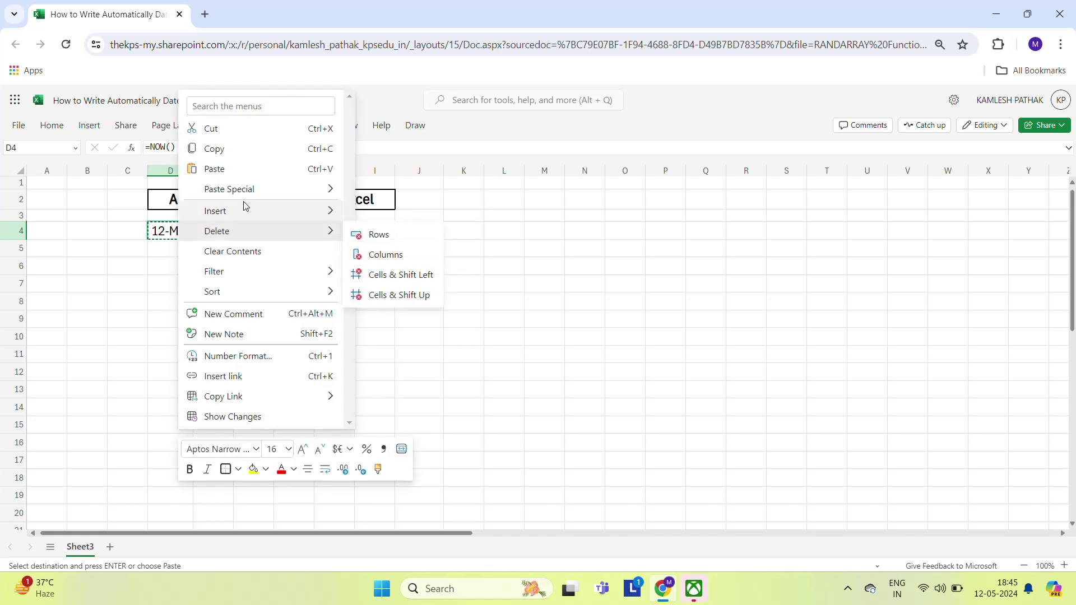
left_click(387, 192)
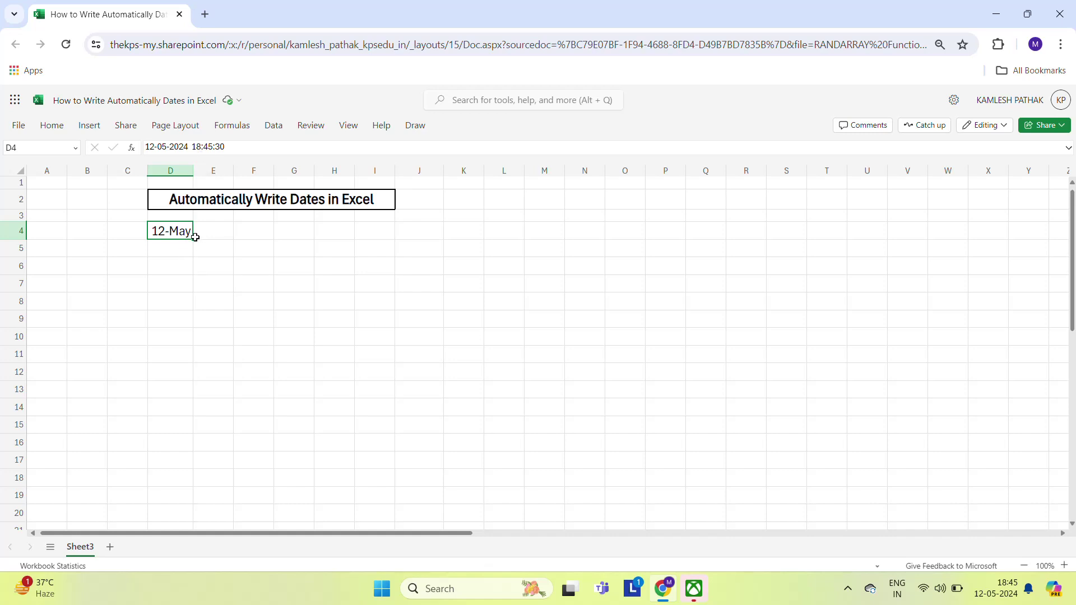
left_click_drag(195, 237, 193, 477)
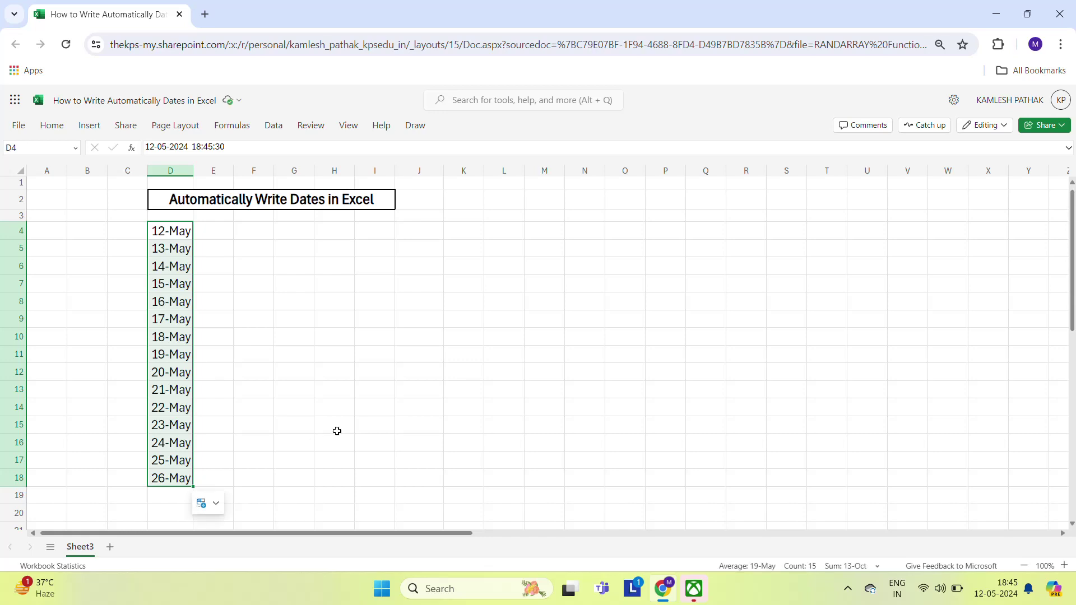
key("Delete")
- Enter the count 30 in cell L3
key("Up")
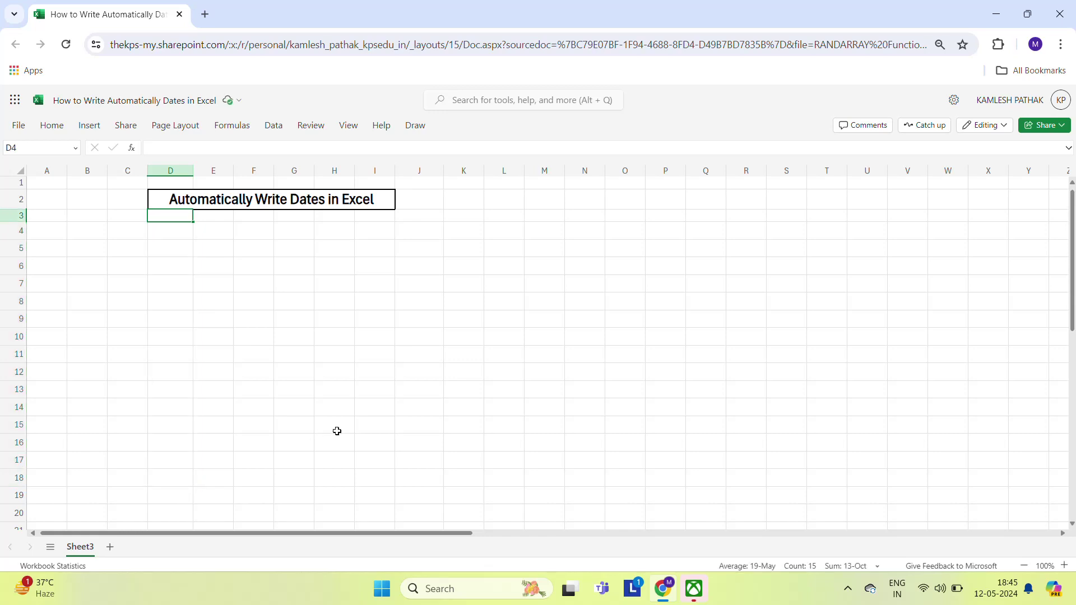
key("Up")
key("Down")
key("Down")
key("Right")
key("Right")
key("Right")
key("Right")
key("Right")
key("Right")
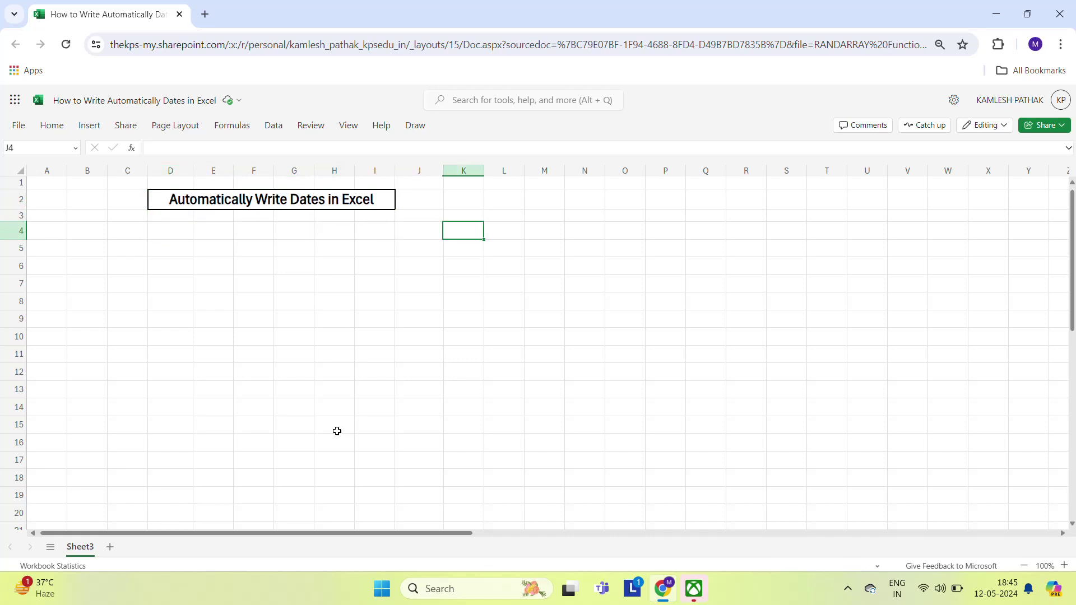
key("Right")
key("Up")
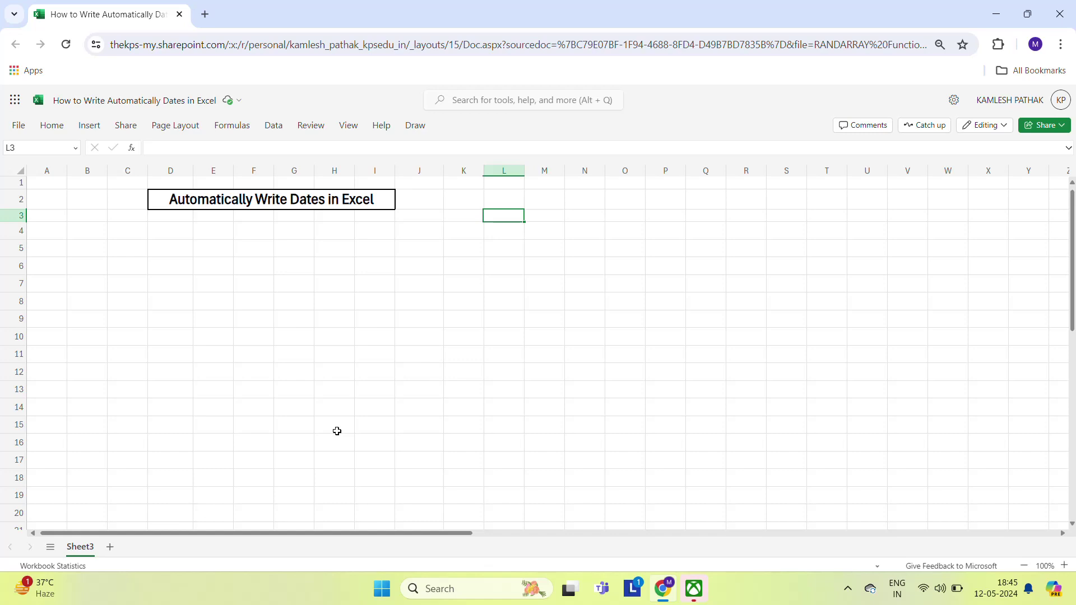
type("30")
key("Return")
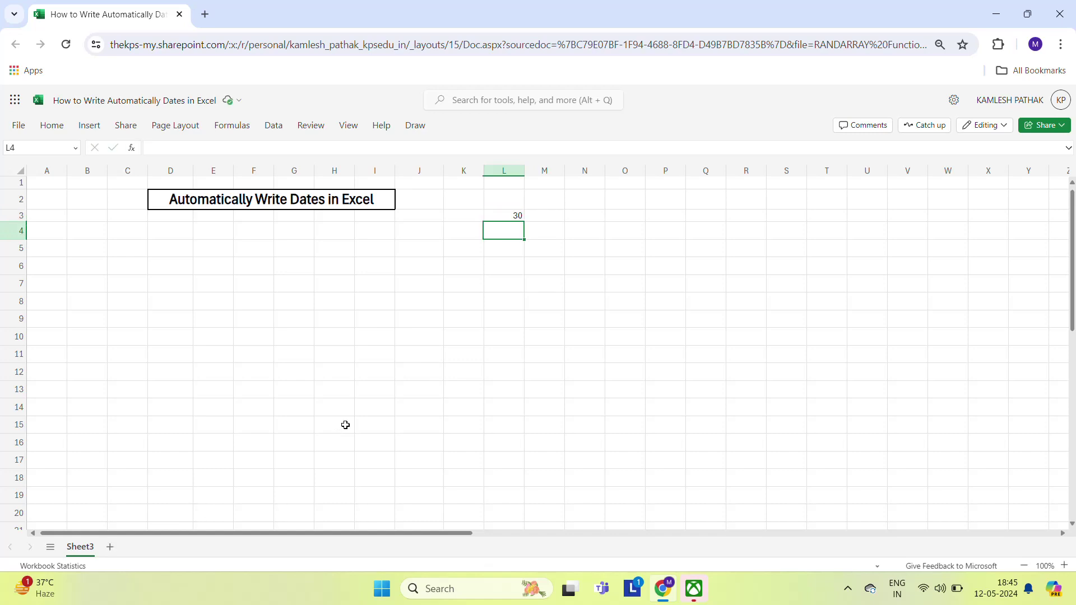
- Set the font size of L3:O8 to 16 from the Home tab
left_click(501, 215)
key("shift+Down")
key("shift+Down")
key("shift+Down")
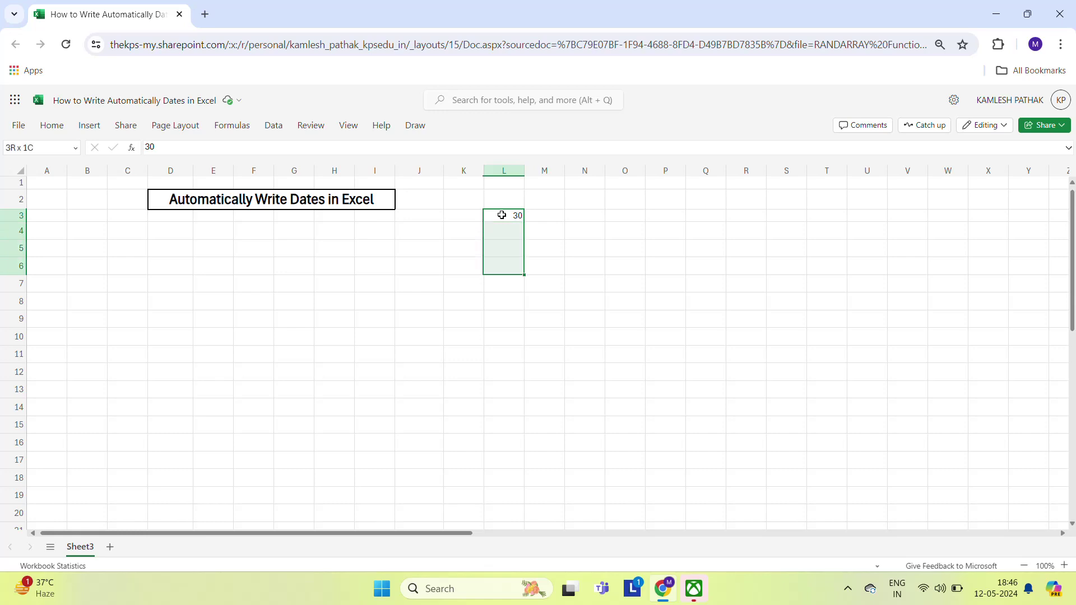
key("shift+Down")
key("shift+Down")
key("shift+Right")
key("shift+Right")
key("shift+Right")
left_click(171, 125)
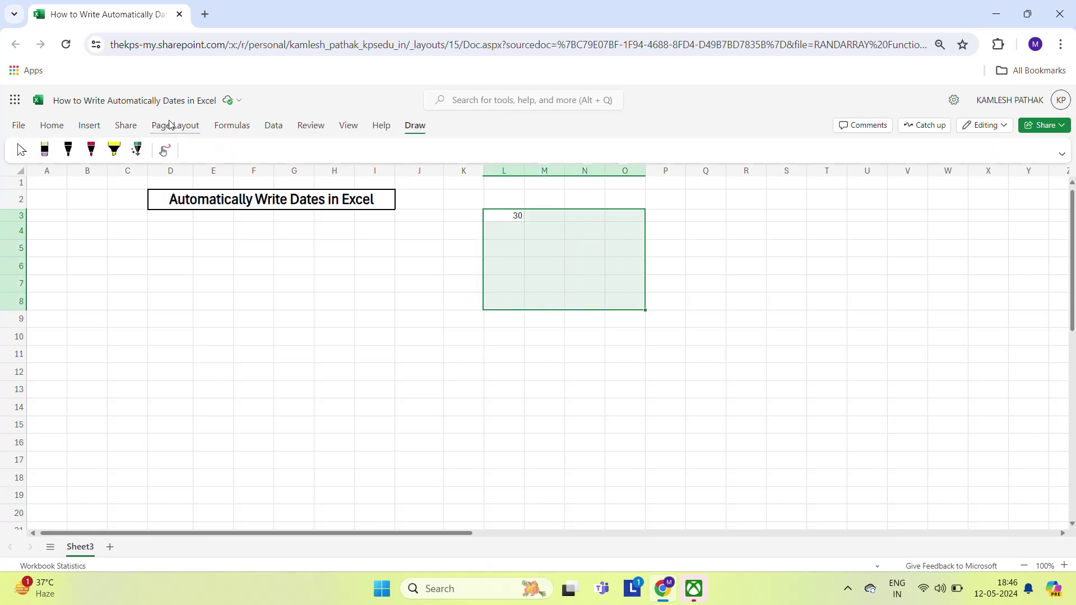
left_click(52, 126)
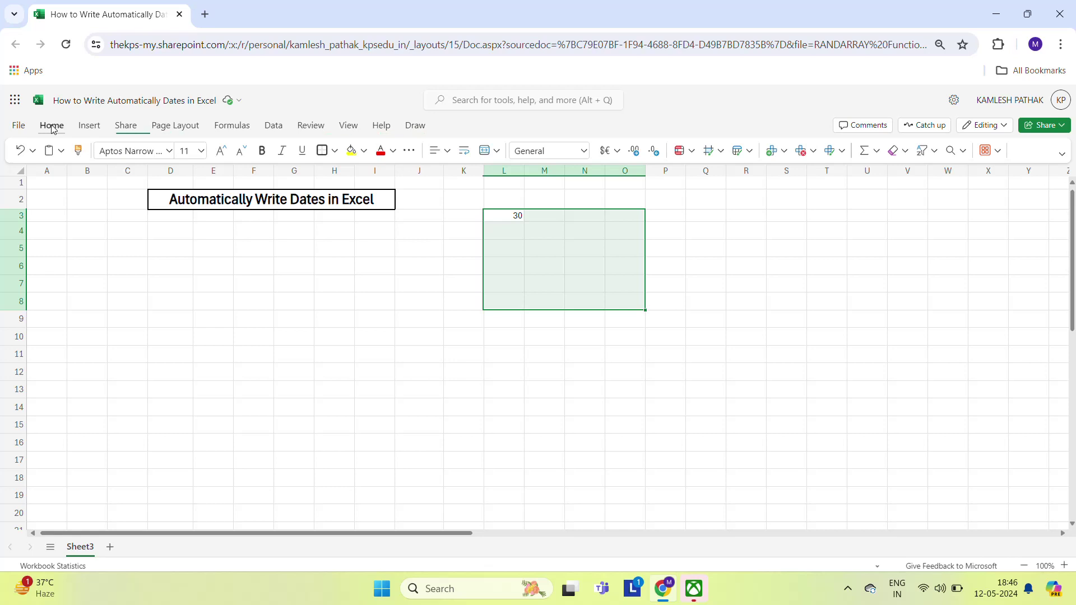
left_click(202, 151)
left_click(190, 285)
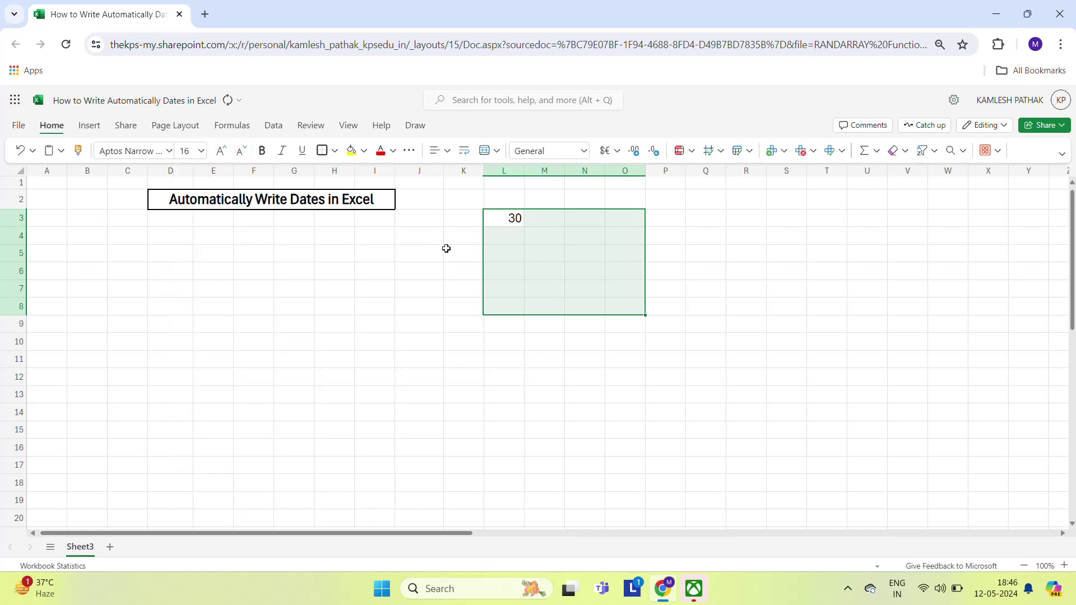
left_click(549, 226)
key("Left")
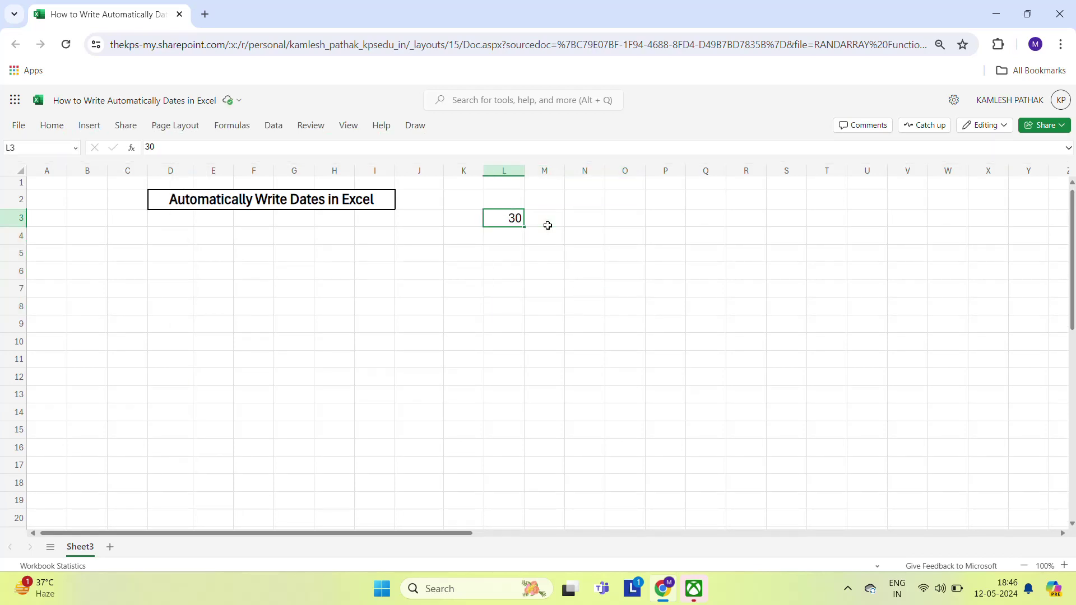
- Enter 12-May in L4, correcting a mistyped 23, then reselect L3
key("Down")
type("23")
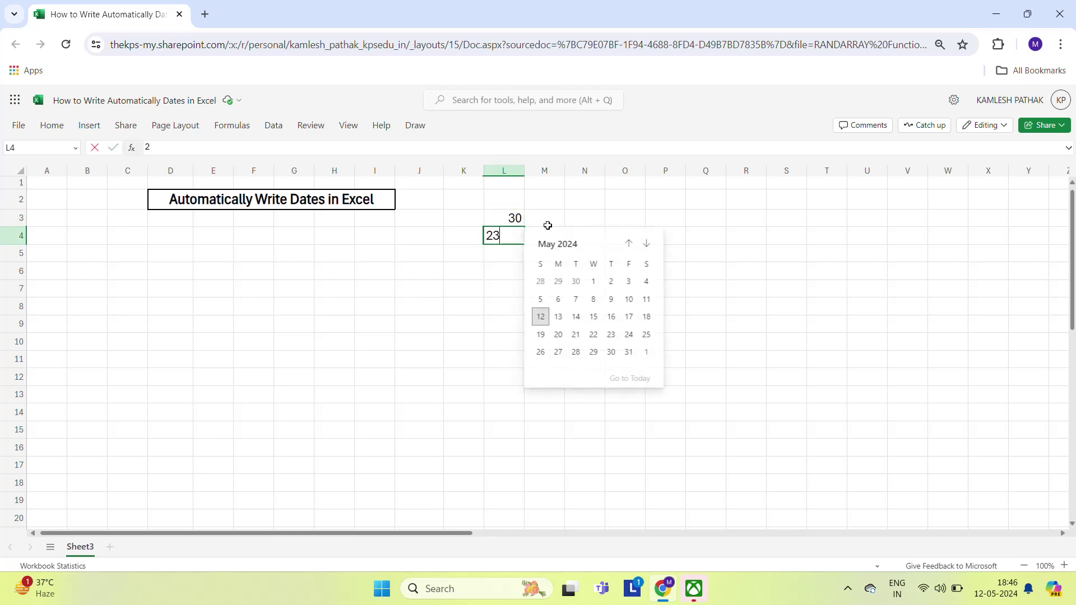
key("BackSpace")
key("BackSpace")
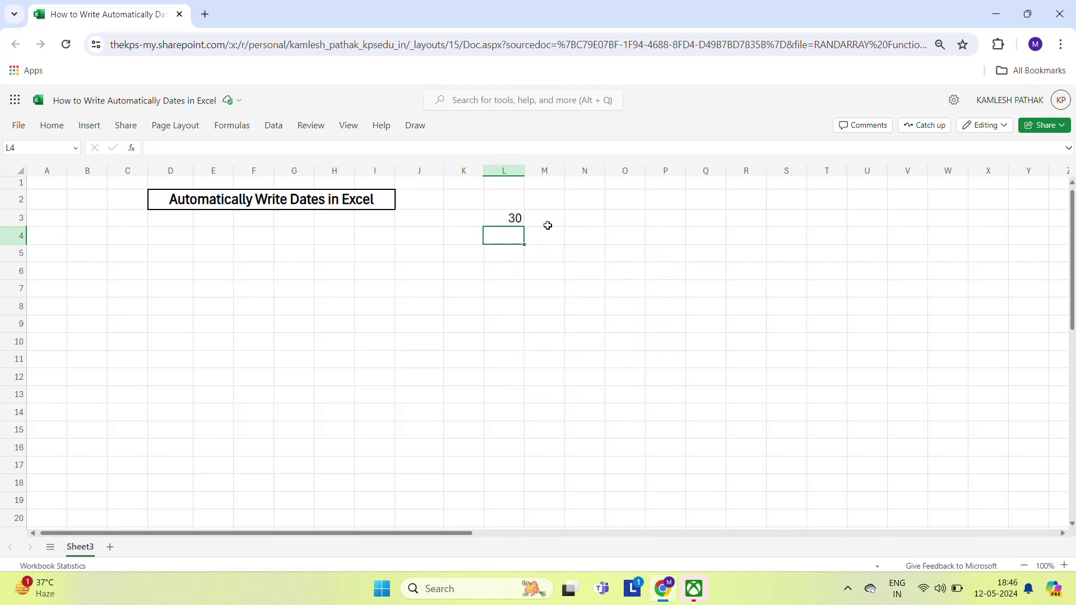
type("12-Ma")
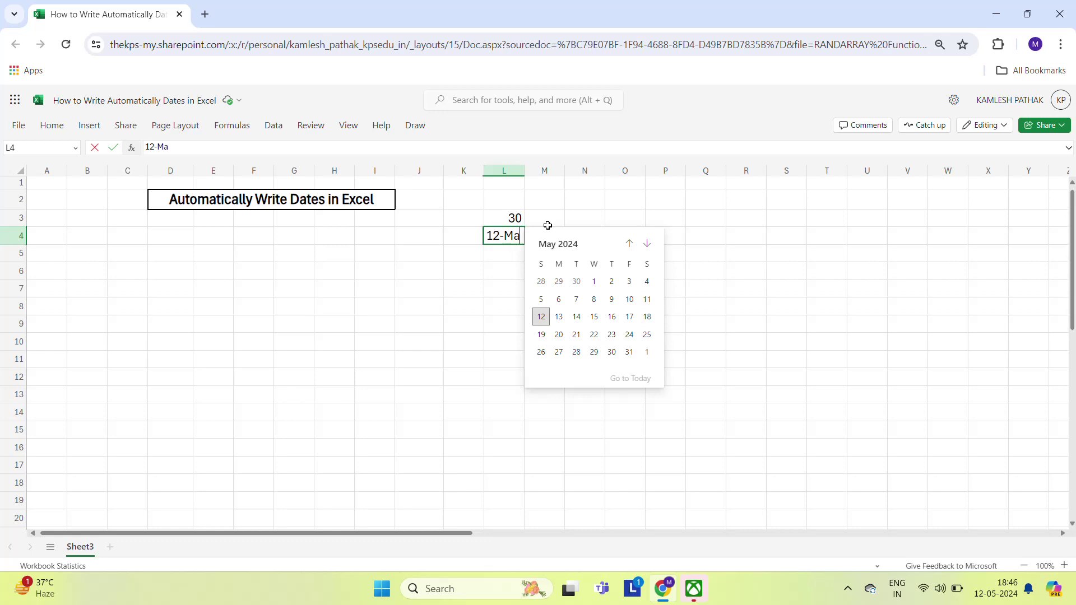
type("y")
key("Return")
key("Up")
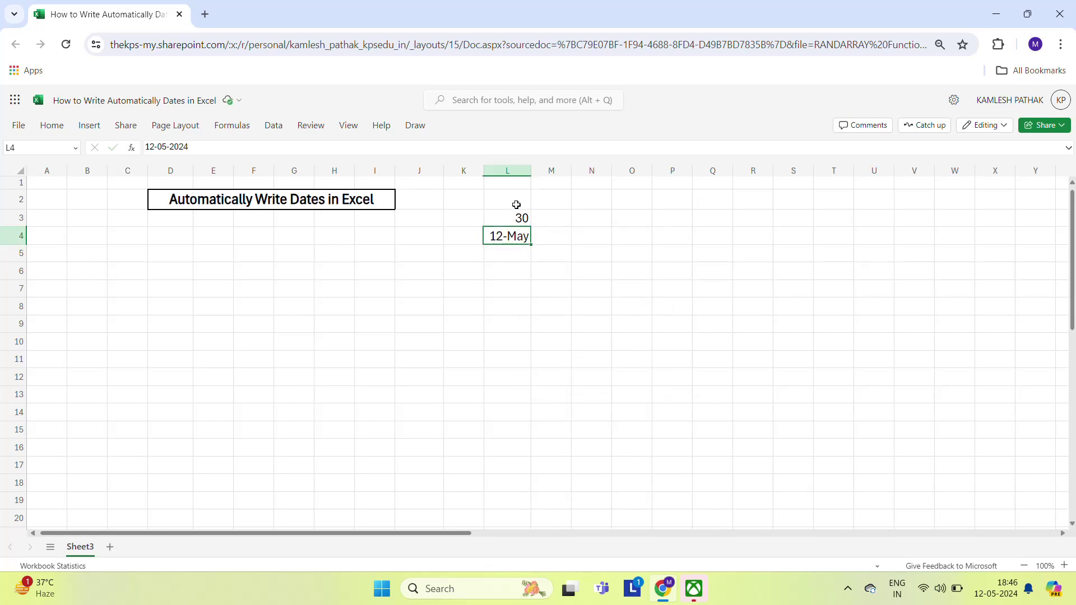
left_click(512, 219)
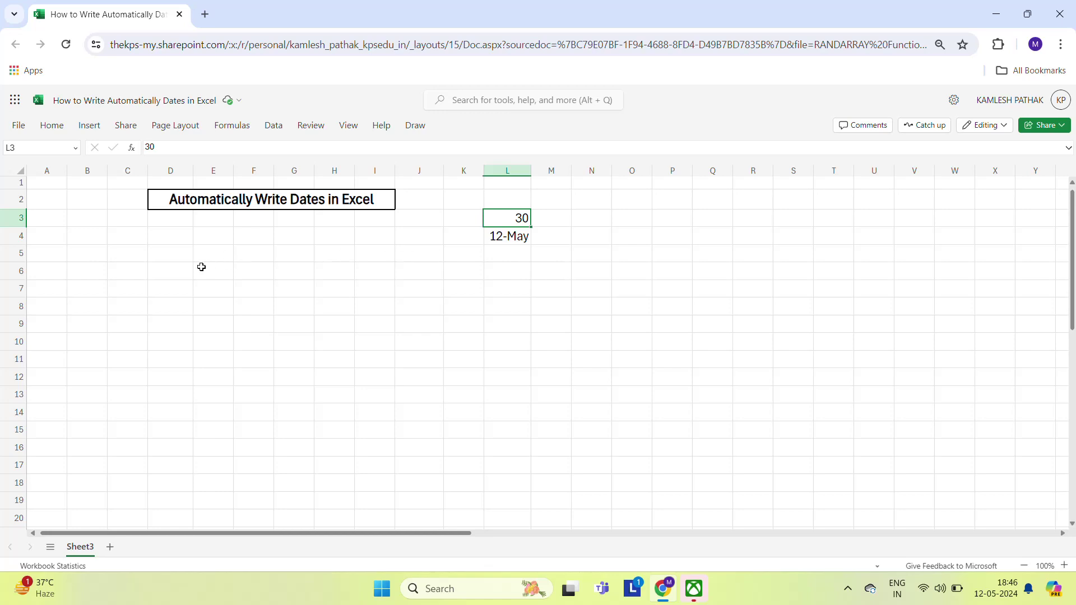
- Enter =SEQUENCE(L3,,L4) in D5 so daily dates spill down from 12-May
left_click(175, 258)
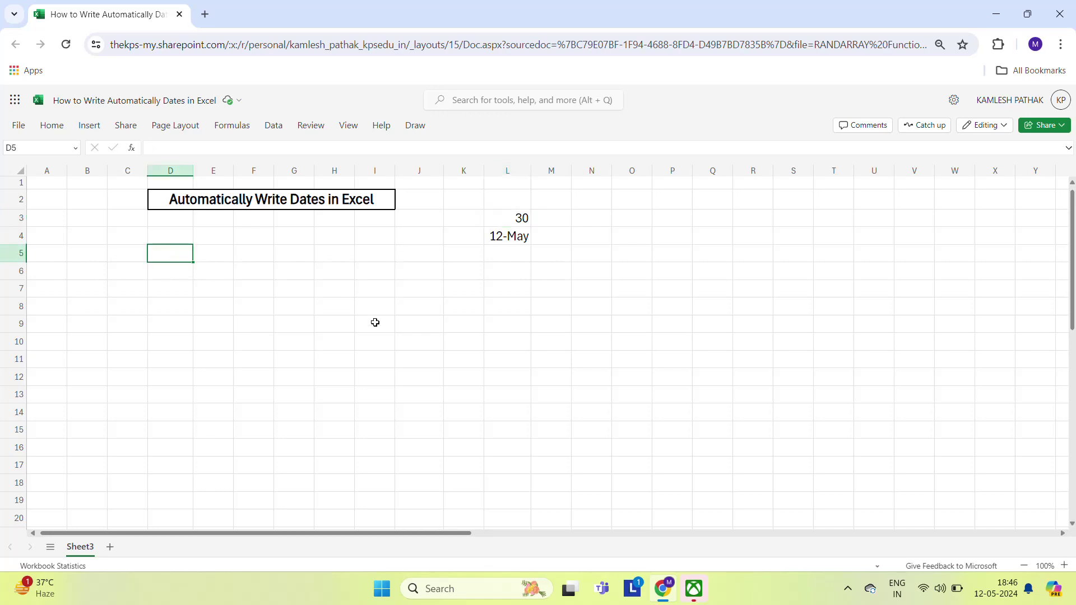
type("=seq")
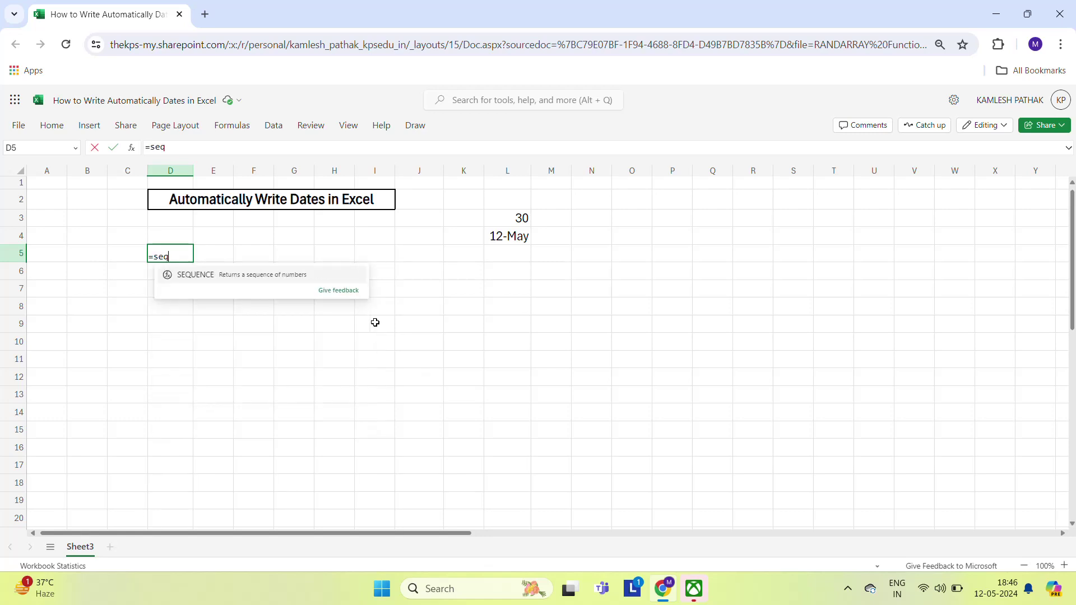
key("Tab")
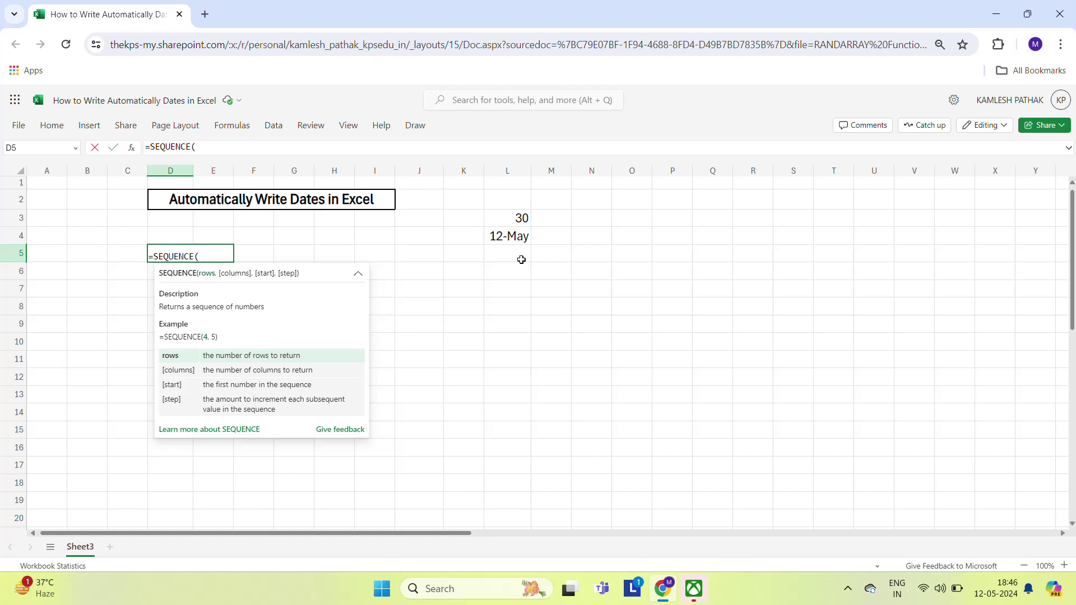
left_click(511, 220)
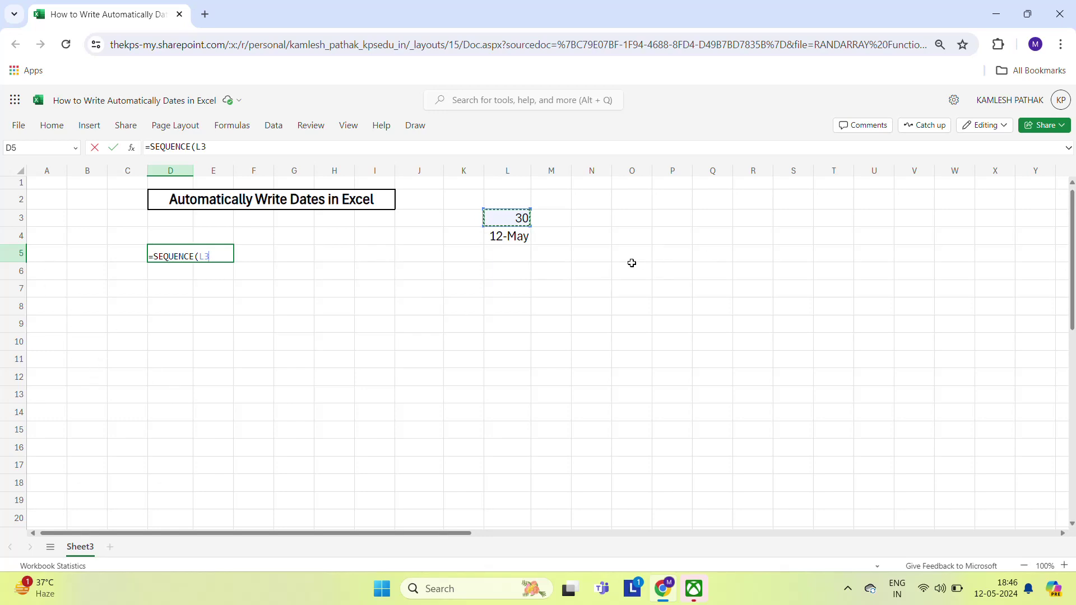
type(",,")
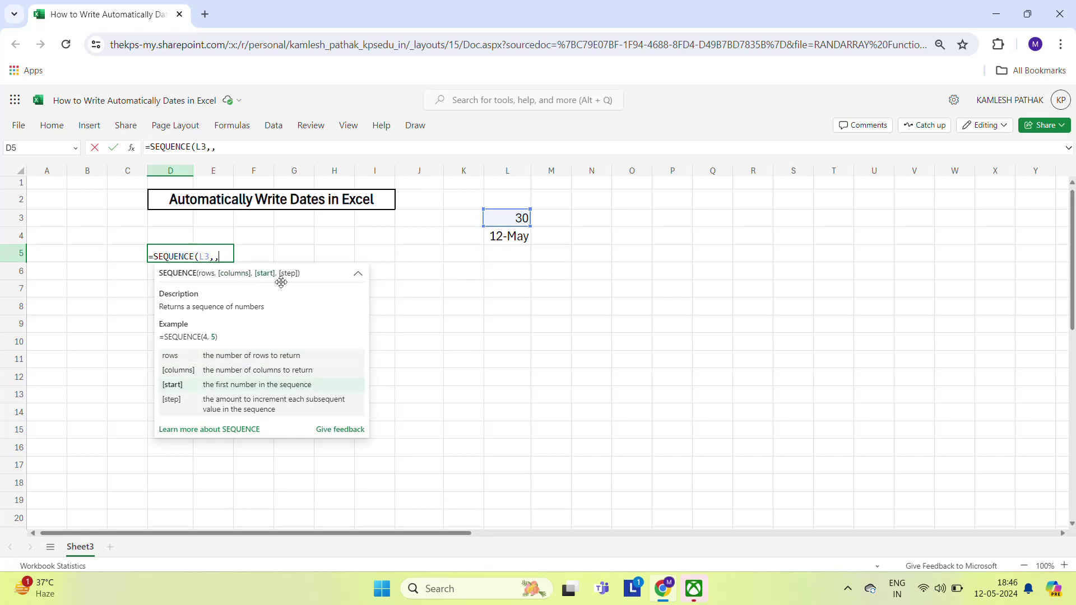
left_click(523, 236)
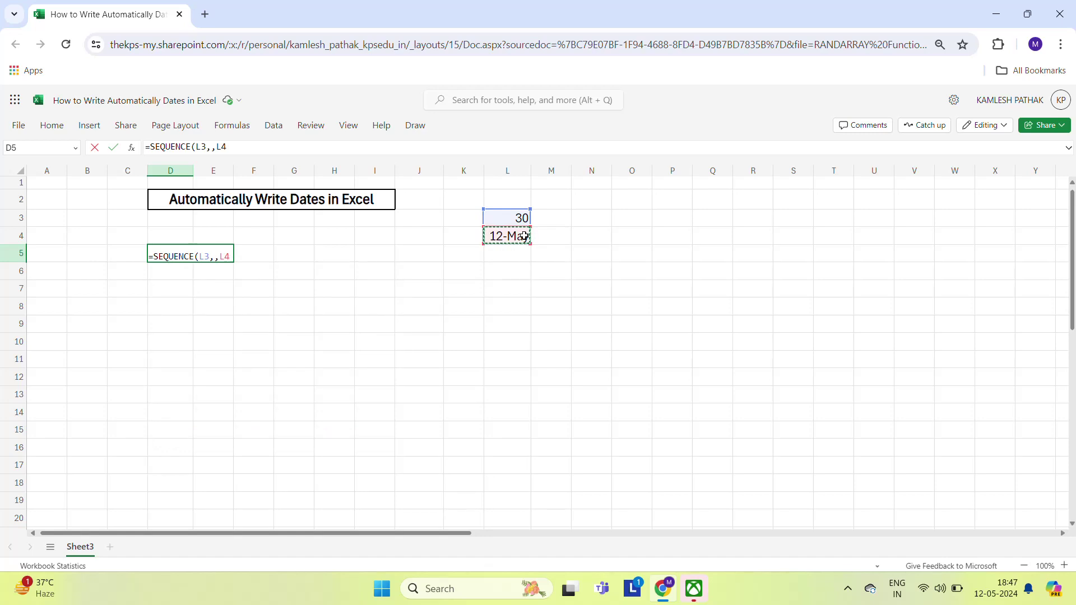
key("Return")
key("Up")
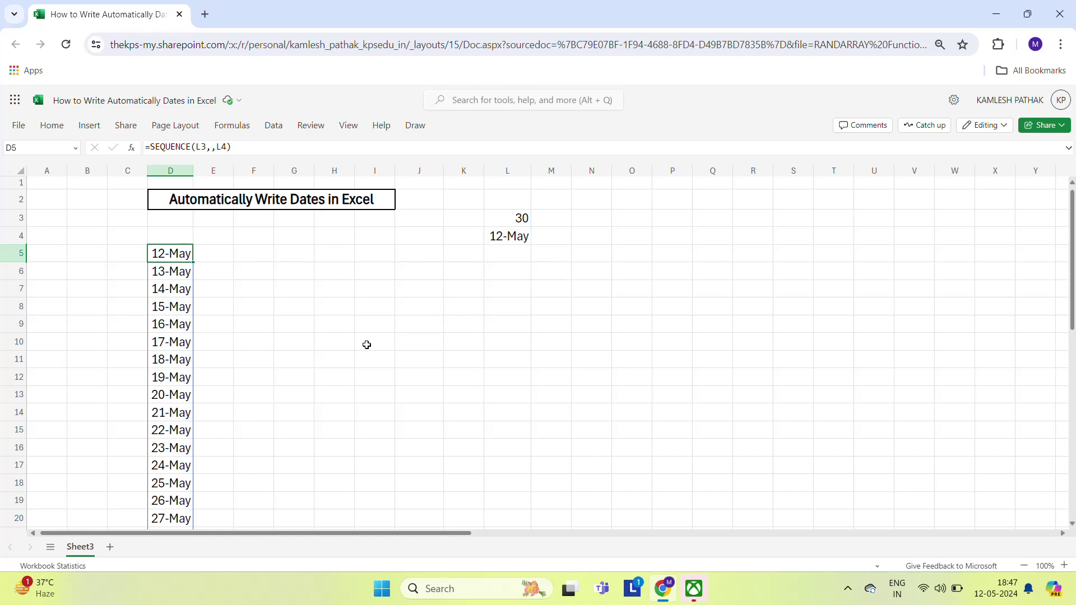
- Select the serial numbers D22:D34 below 28-May and set them to font size 16
key("Down")
key("Down")
key("Down")
key("Down")
key("Down")
key("Down")
key("Down")
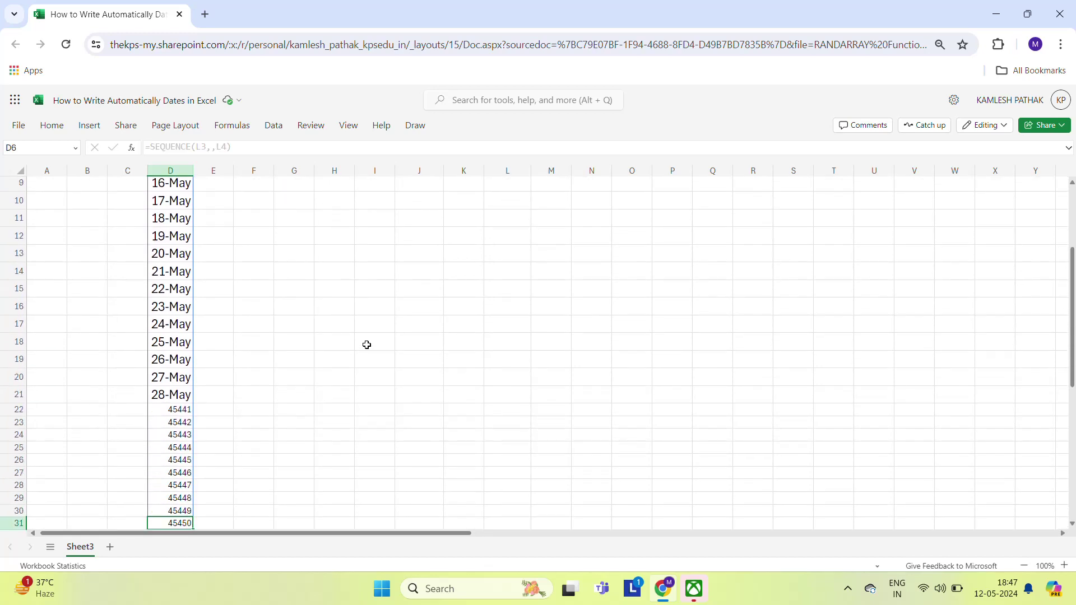
key("Down")
key("Down")
key("Down")
key("Up")
key("Up")
key("Up")
key("Up")
key("Up")
key("Up")
key("Up")
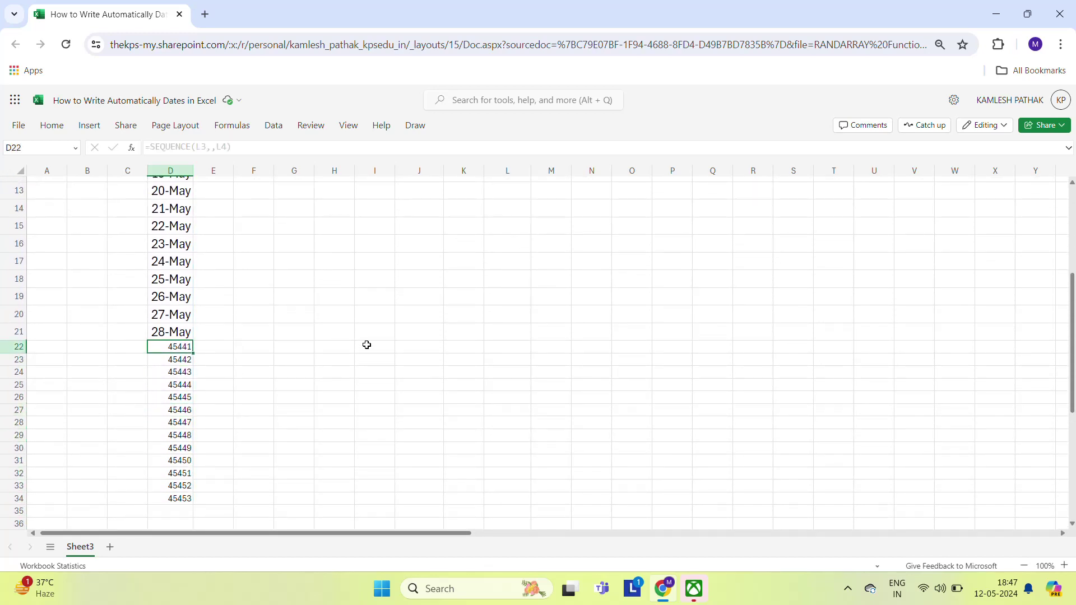
key("Up")
key("Down")
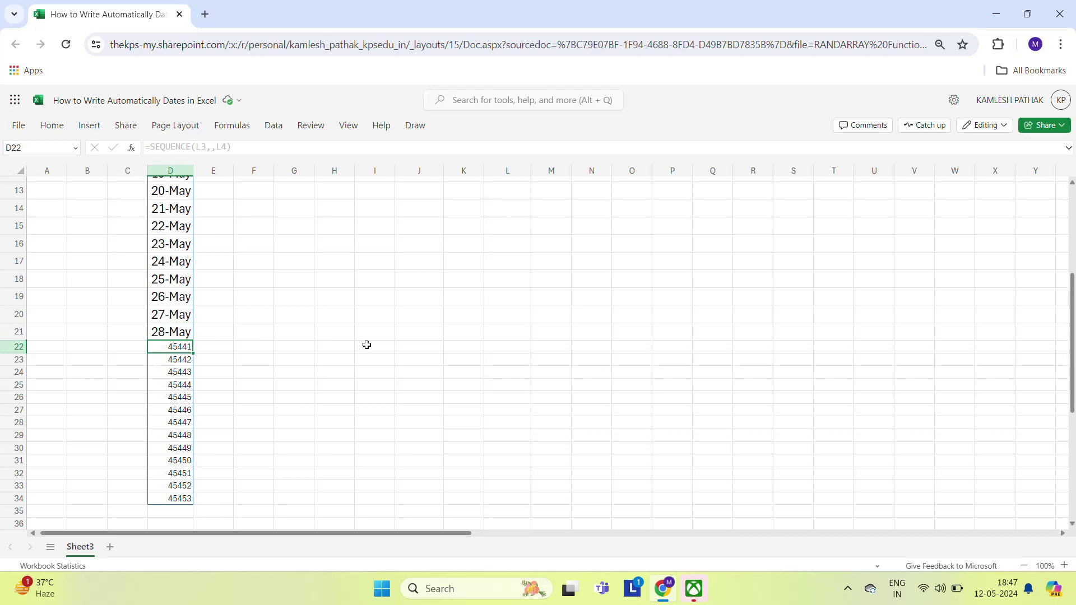
key("ctrl+shift+Down")
key("ctrl+F1")
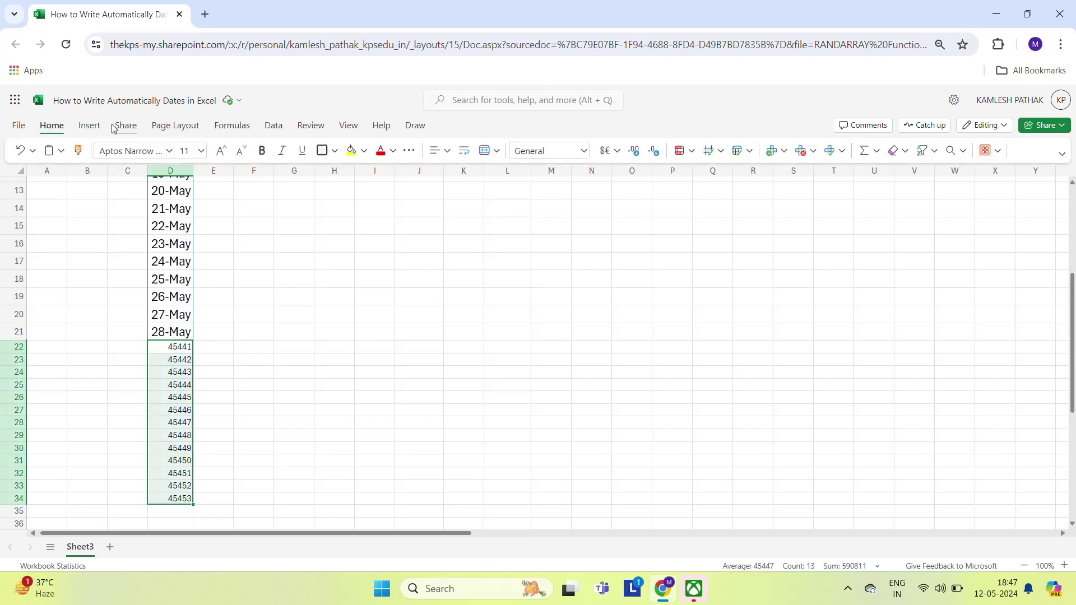
left_click(201, 150)
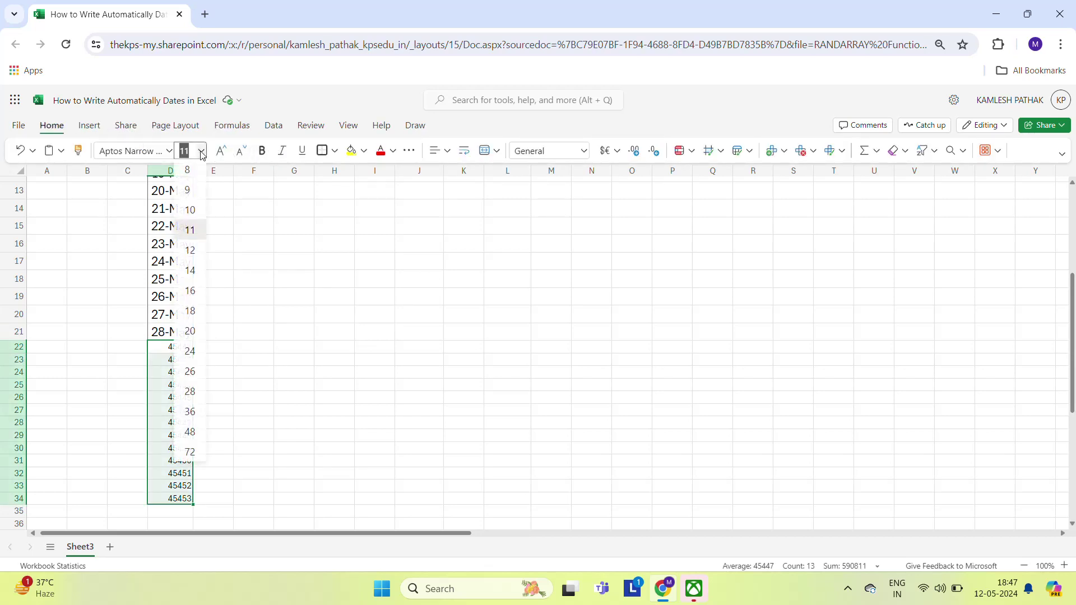
left_click(190, 291)
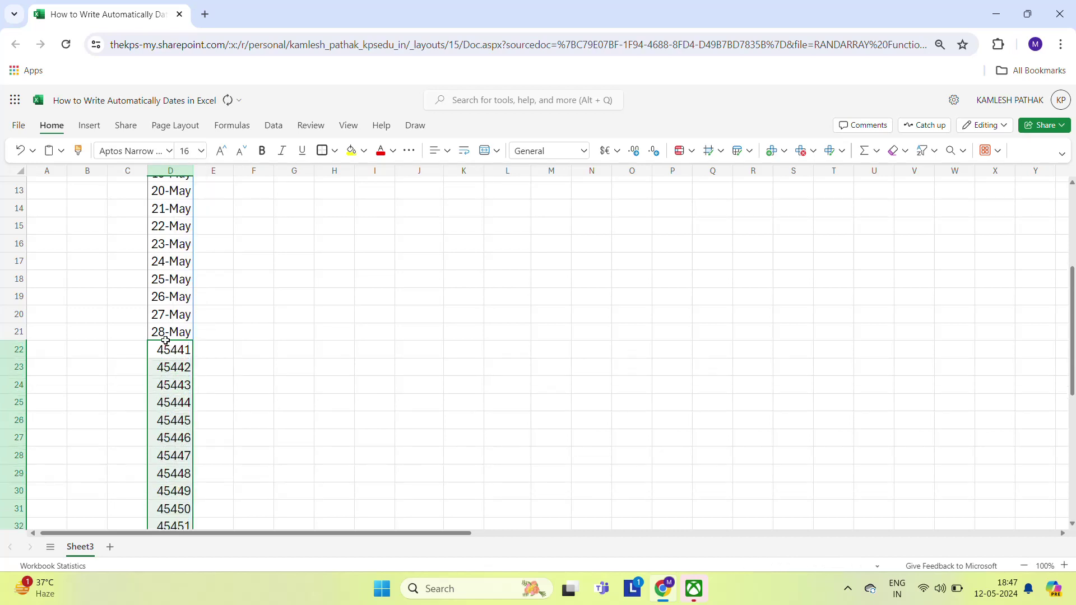
- Format D22:D34 with the 14-03-2012 date style so they read 29-05-2024 onward
right_click(163, 438)
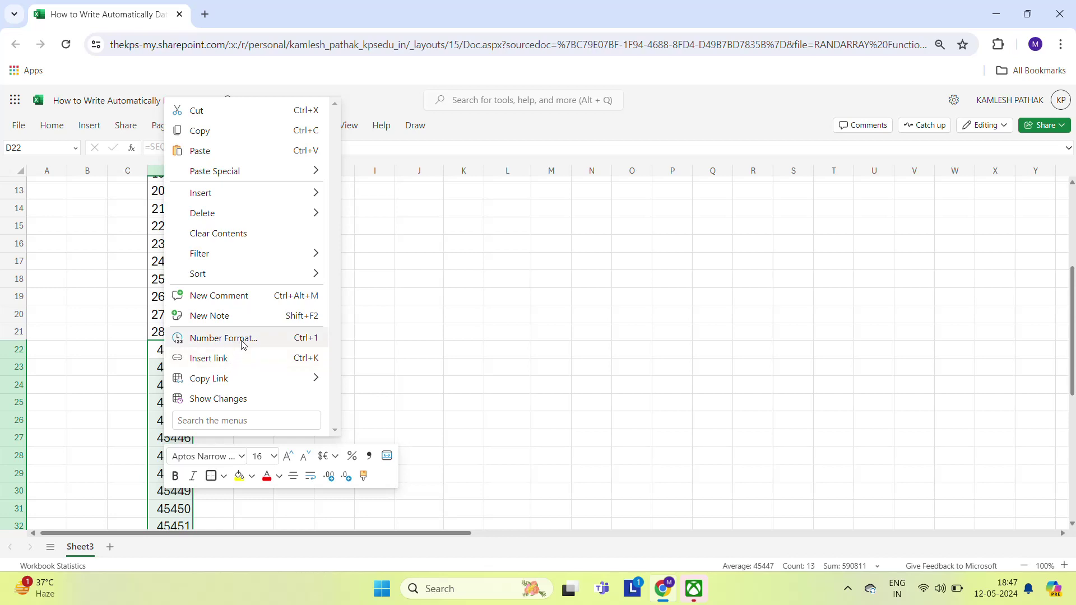
left_click(243, 344)
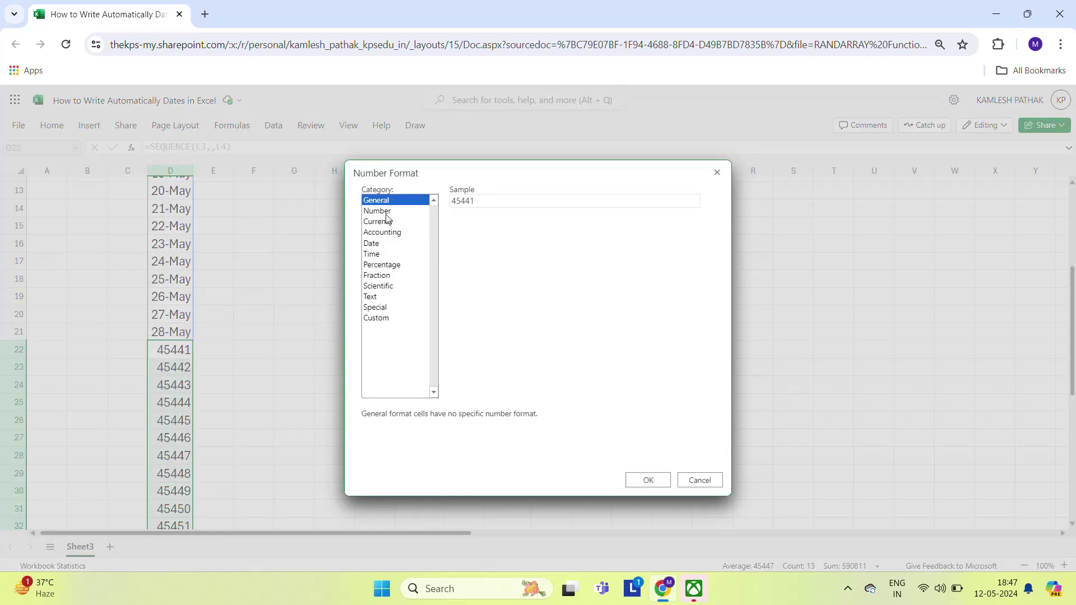
left_click(373, 244)
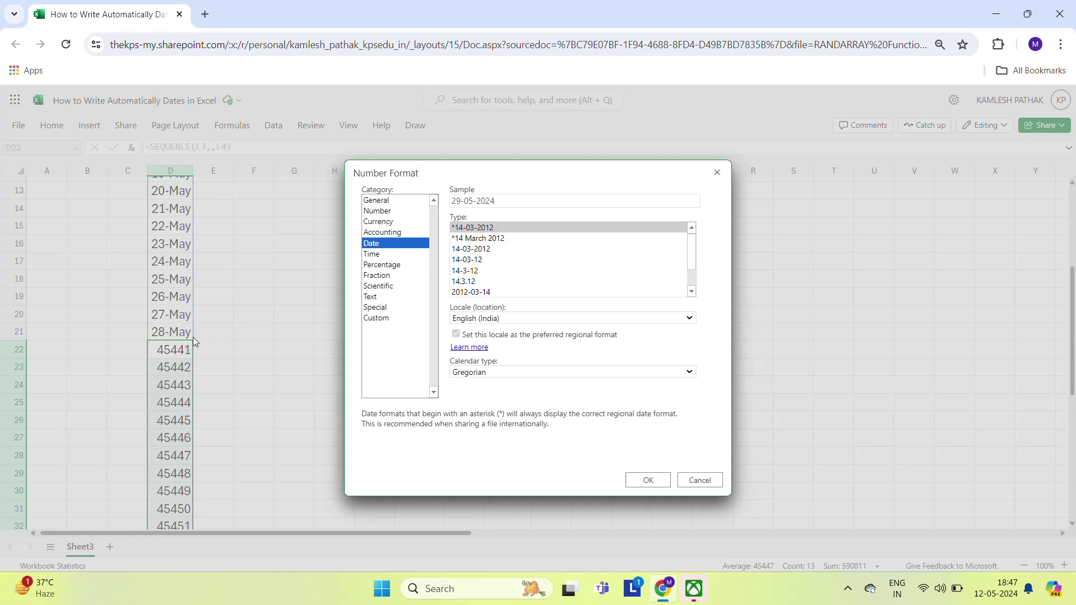
left_click(692, 292)
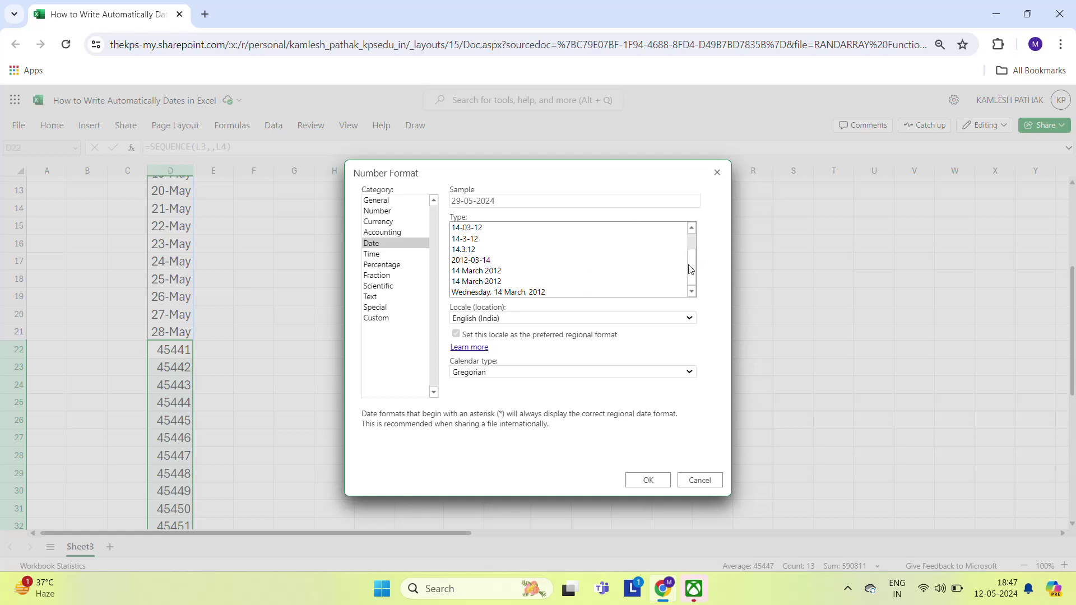
left_click(692, 228)
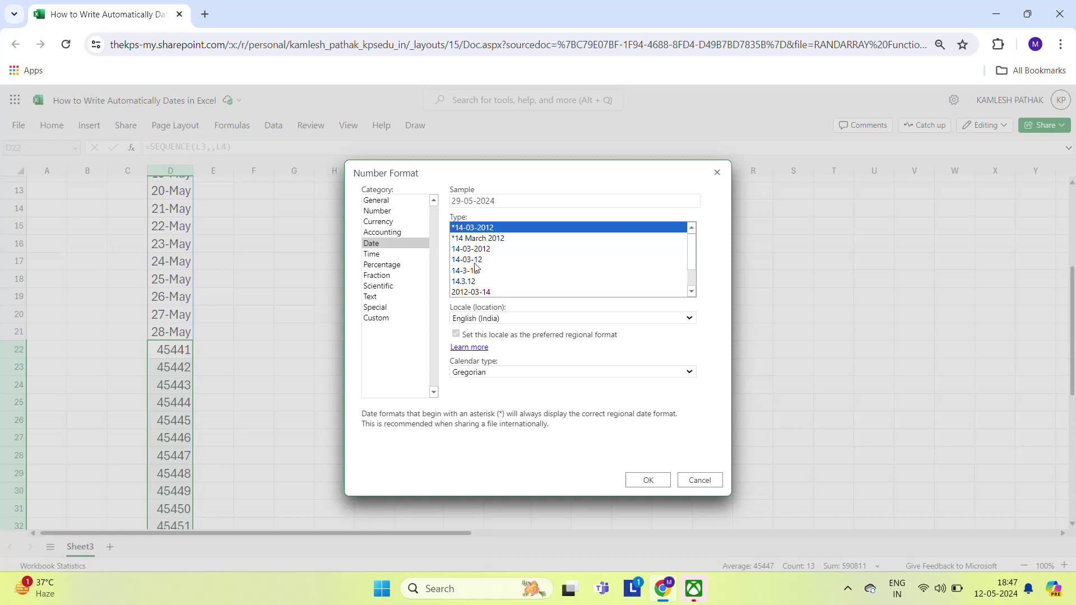
left_click(485, 250)
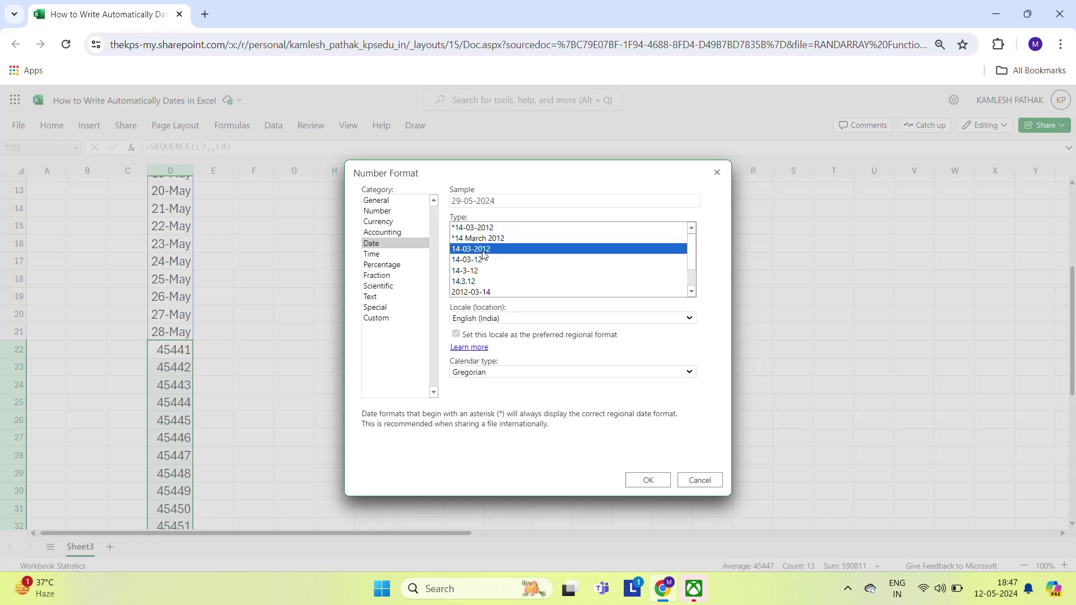
left_click(640, 480)
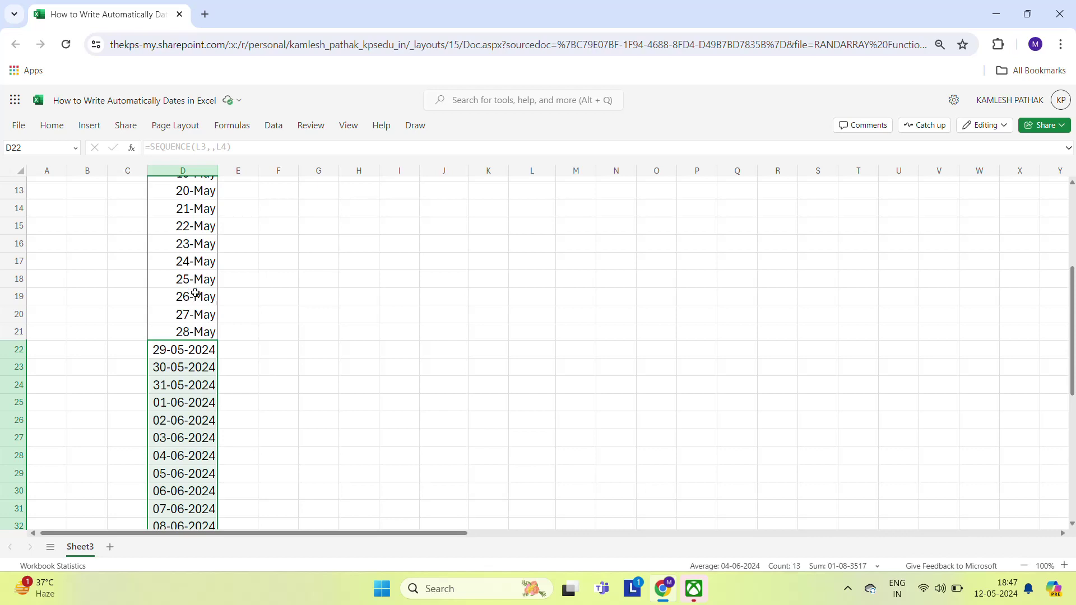
- Select the whole spilled date range D5:D34
left_click(195, 293)
scroll(195, 293, "up", 3)
key("Up")
key("Up")
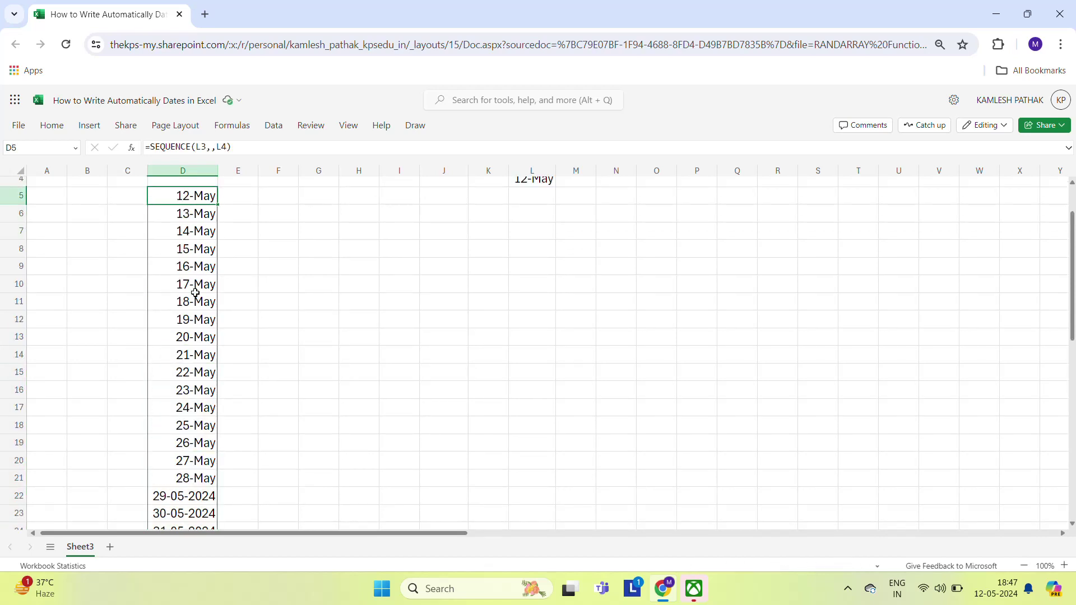
key("ctrl+shift+Down")
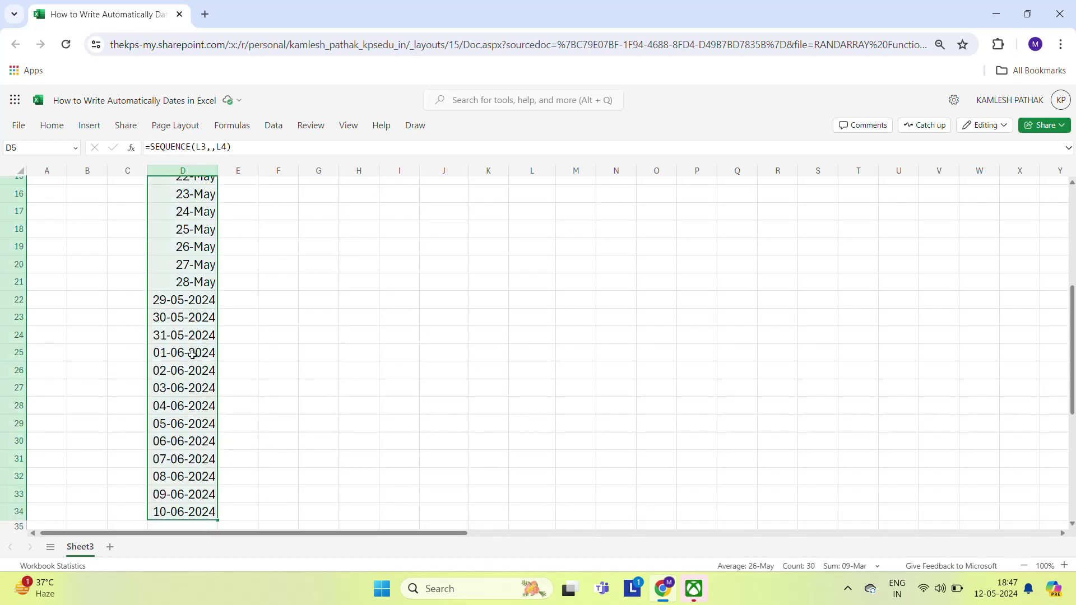
- Format D5:D34 as long dates like 12 May 2024 and widen column D to fit
right_click(192, 354)
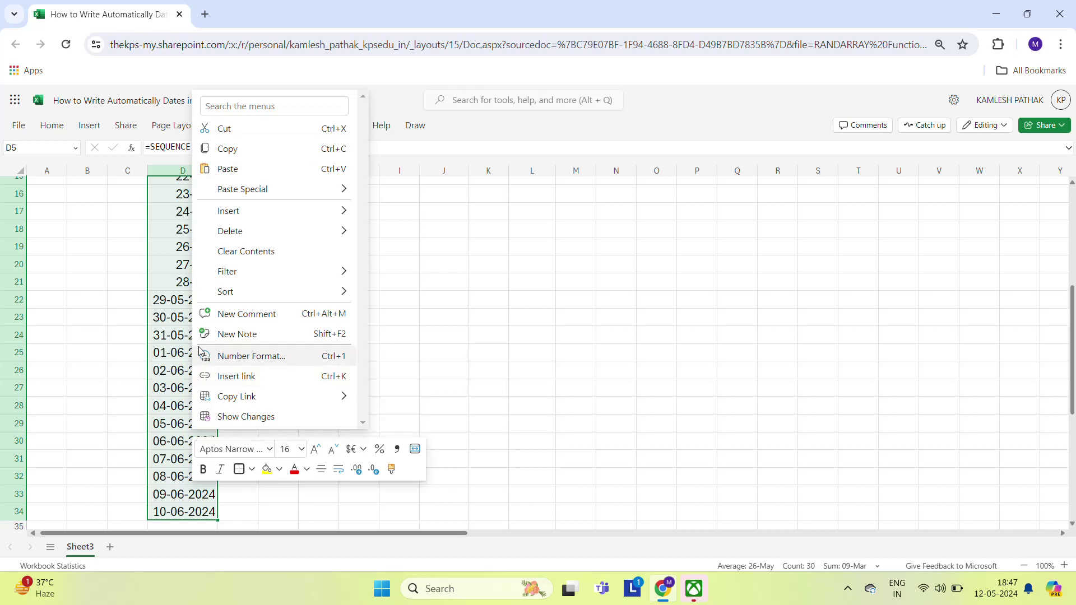
left_click(261, 357)
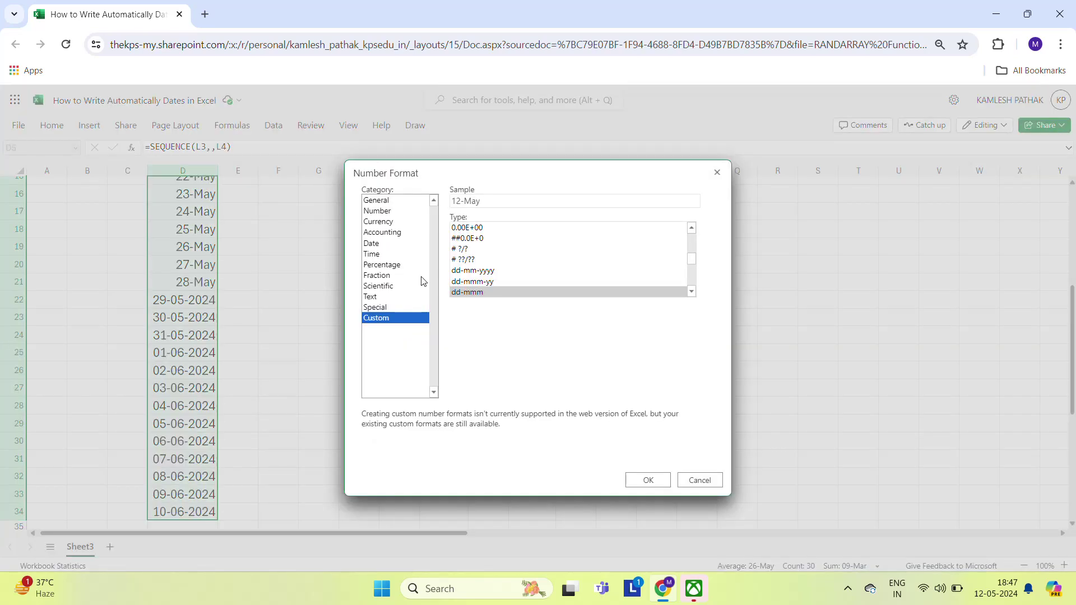
left_click(379, 245)
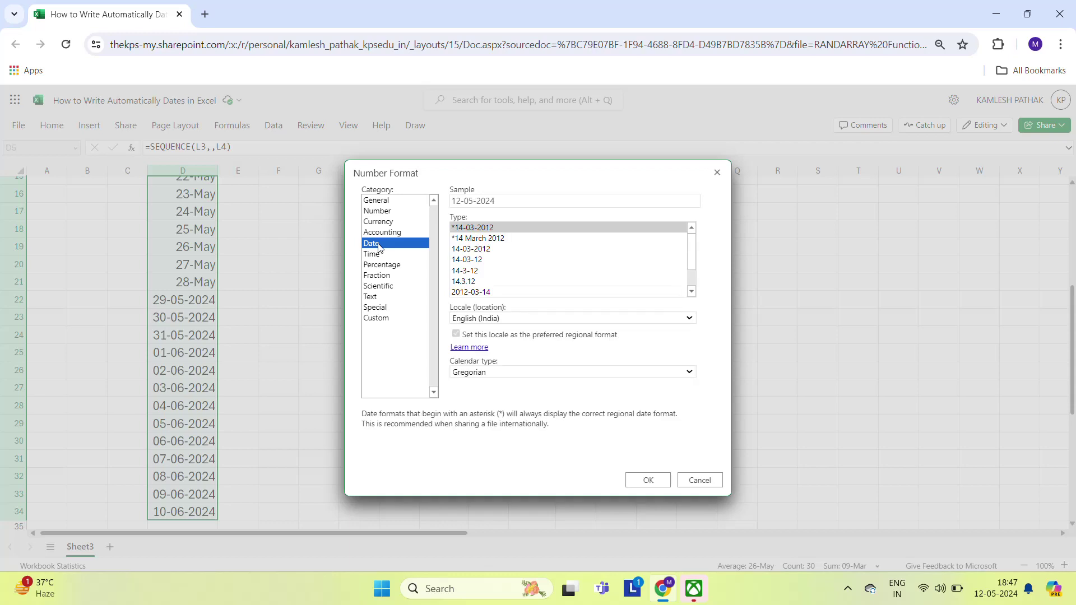
left_click(693, 291)
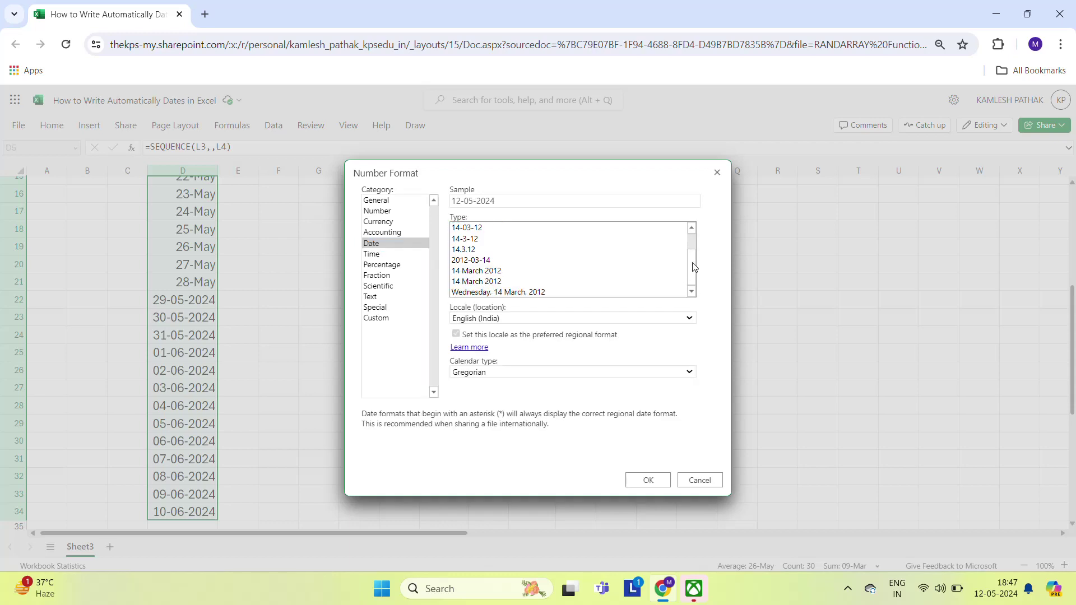
left_click_drag(698, 266, 694, 247)
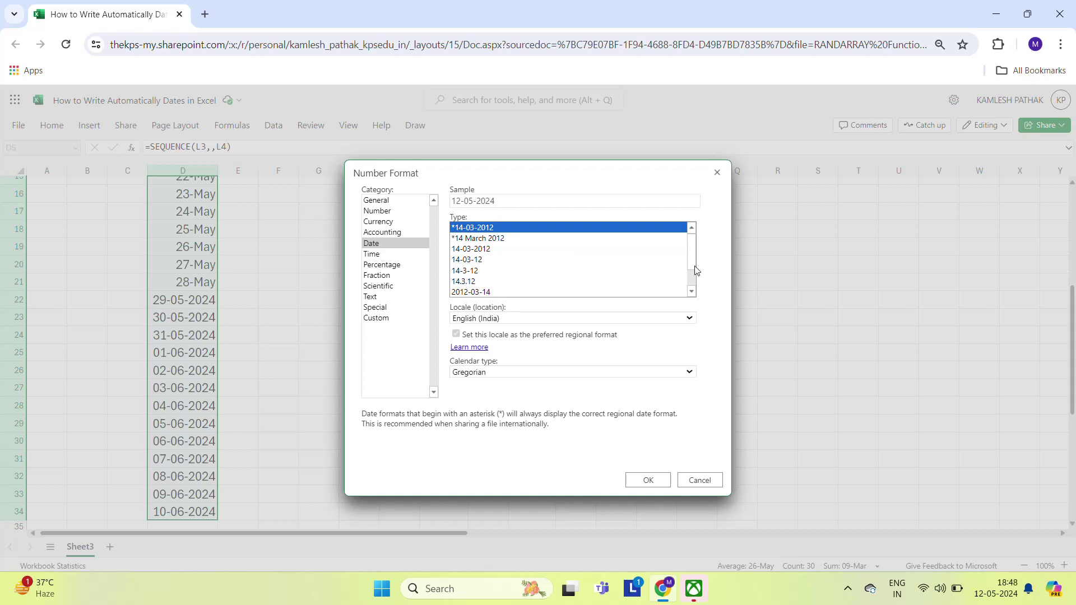
left_click(692, 291)
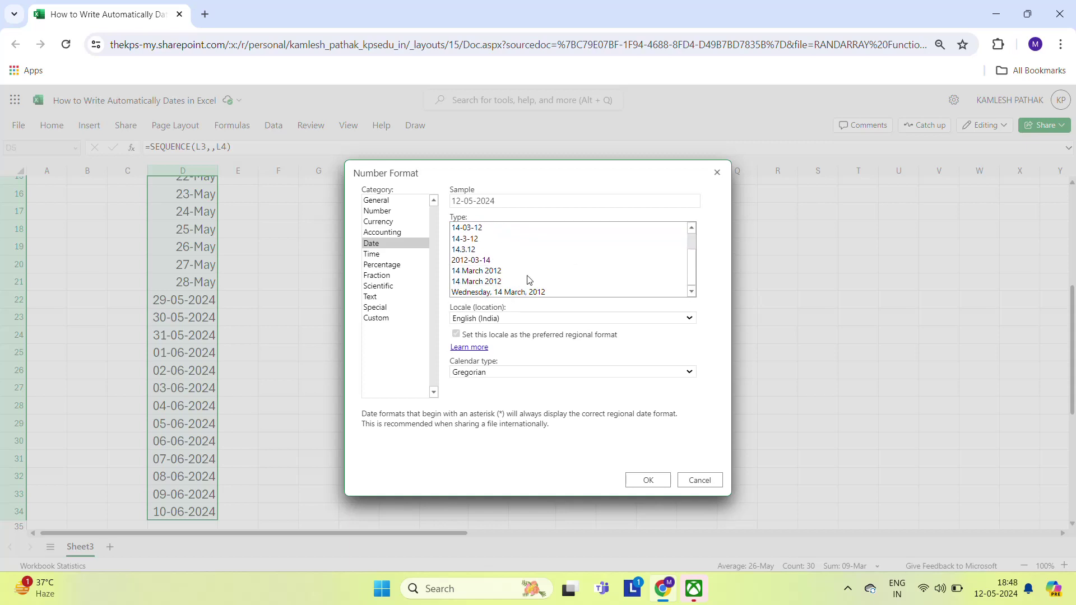
left_click(493, 275)
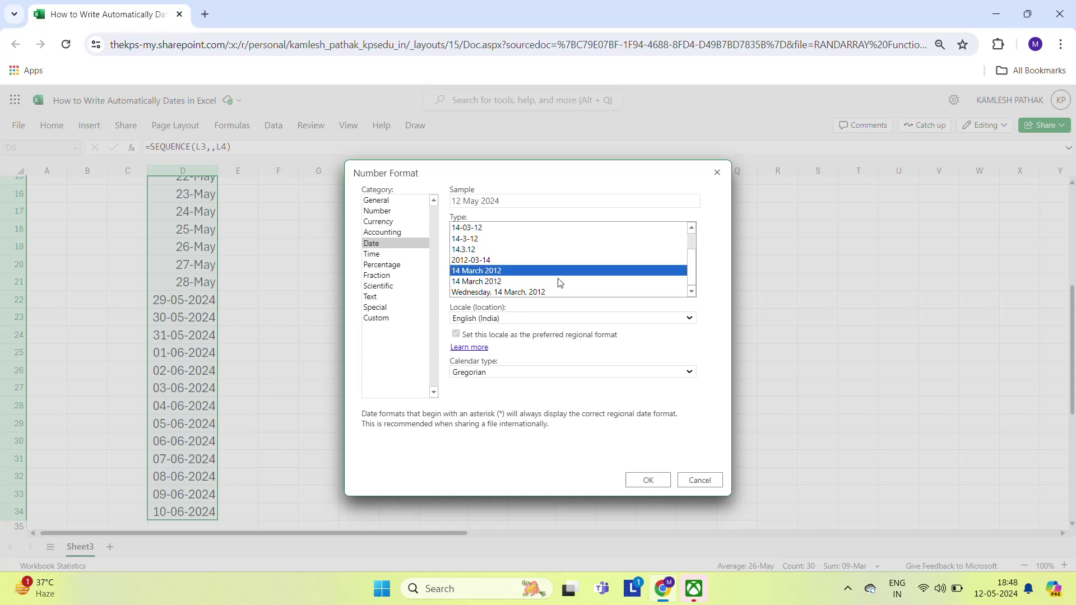
left_click(645, 482)
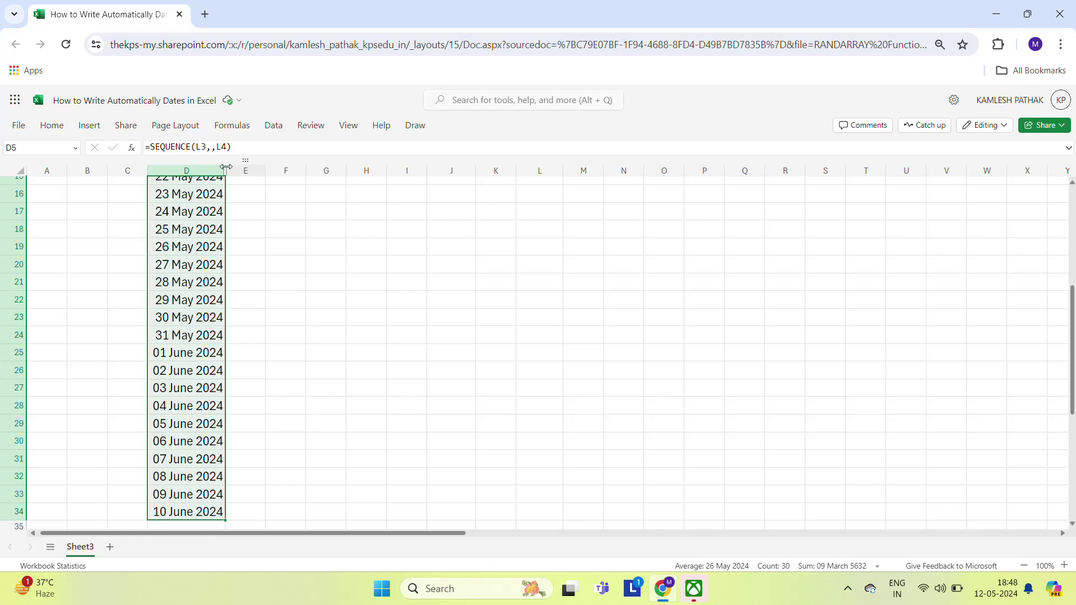
left_click_drag(226, 166, 250, 165)
left_click(193, 282)
key("ctrl+Up")
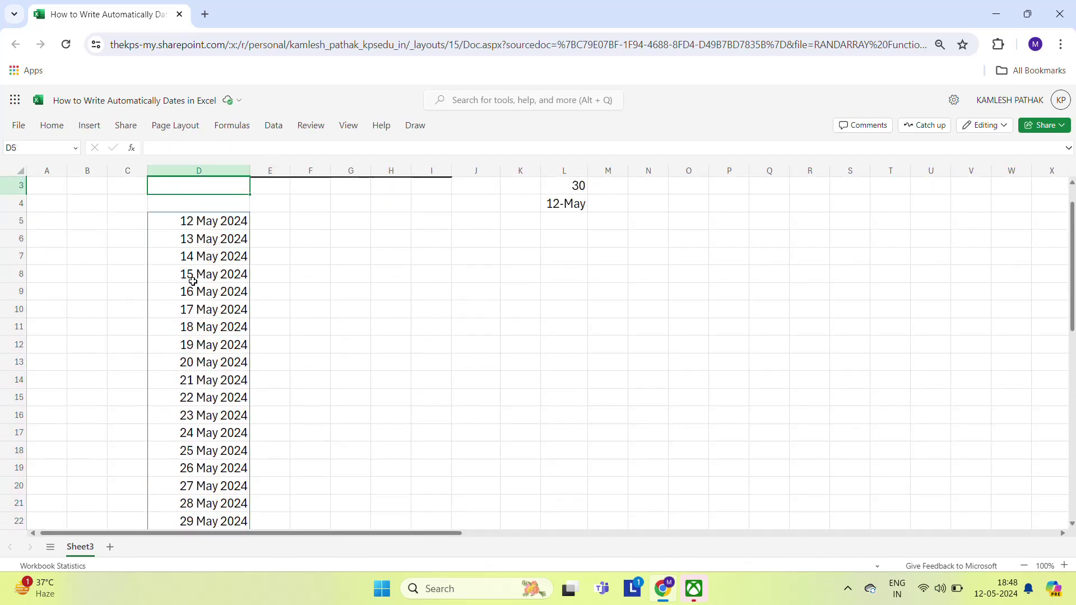
key("ctrl+Down")
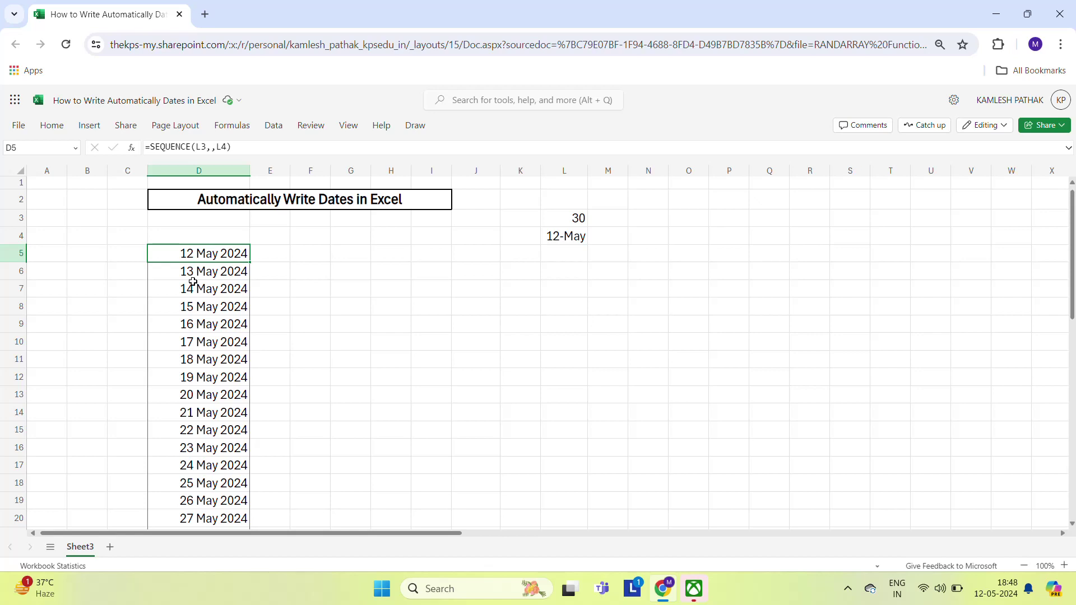
key("Up")
key("Up")
key("Up")
key("Down")
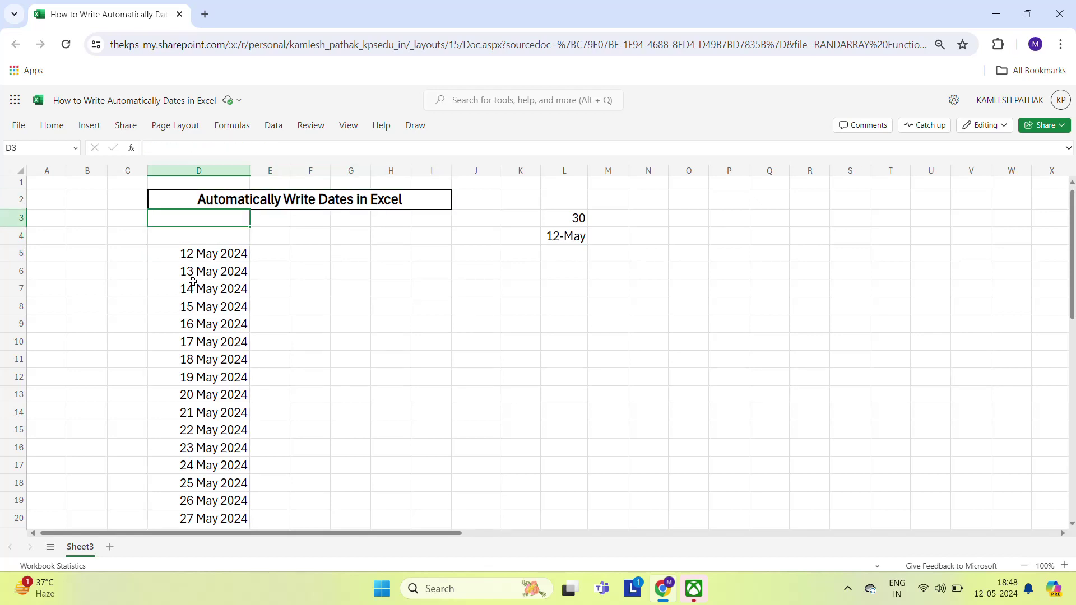
key("Down")
key("Down")
key("Down")
key("Up")
key("Up")
key("Up")
key("Down")
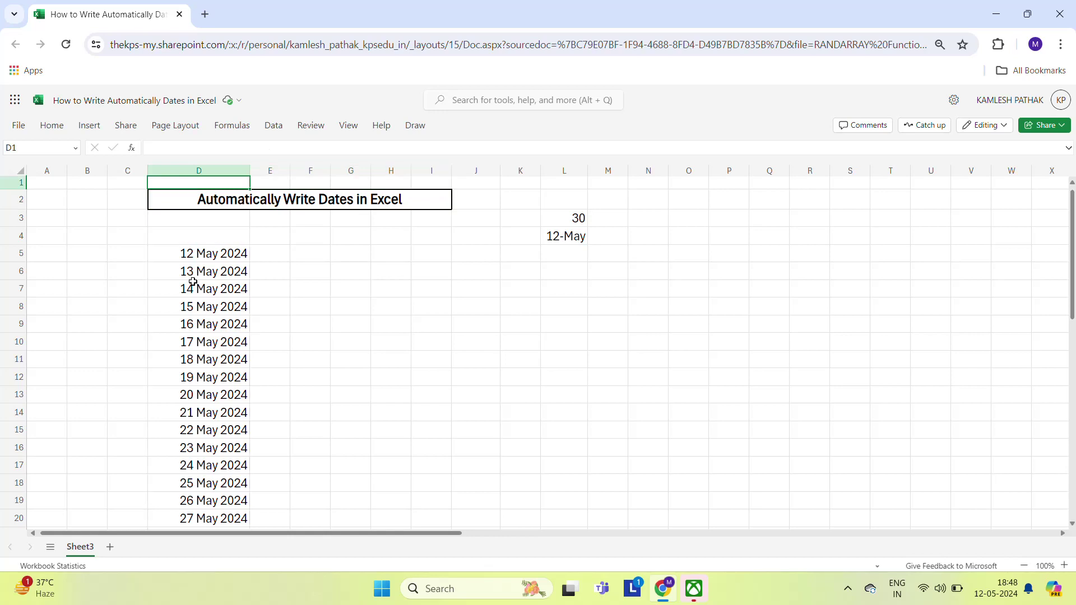
key("Down")
key("Down")
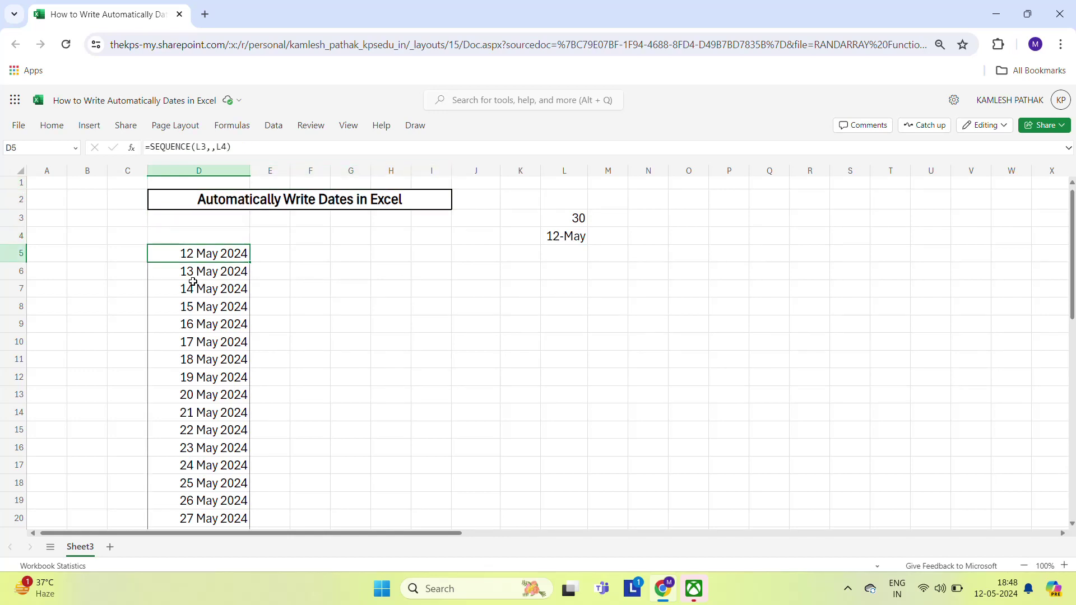
key("Right")
key("Right")
key("Right")
key("Right")
key("Right")
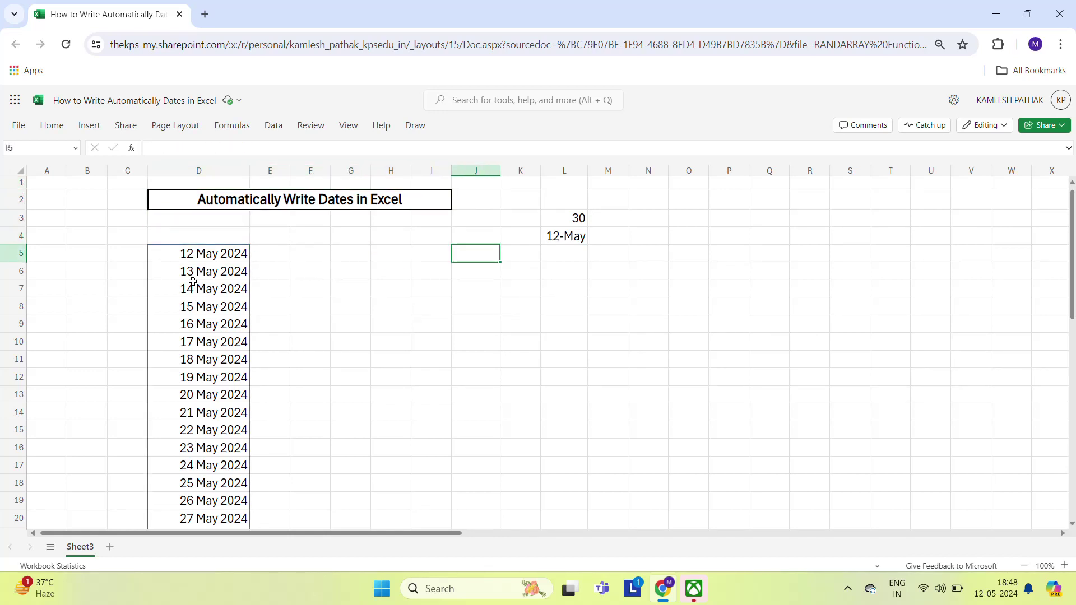
key("Left")
key("Left")
key("Left")
key("Left")
key("Left")
key("Left")
key("ctrl+shift+Down")
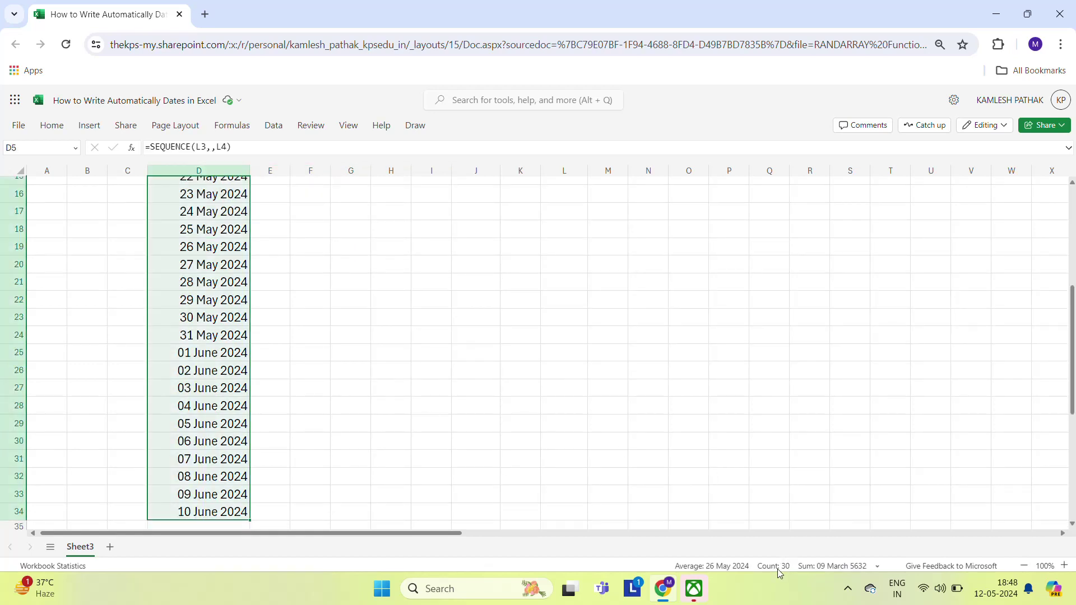
left_click(442, 261)
scroll(444, 263, "up", 5)
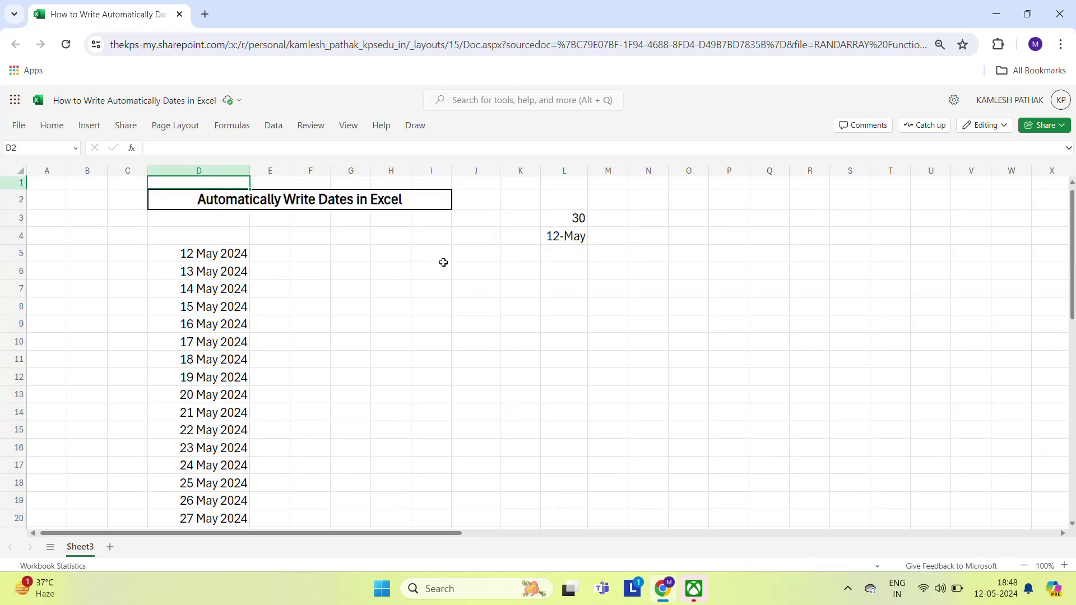
key("Right")
key("Right")
key("Right")
key("Right")
key("Right")
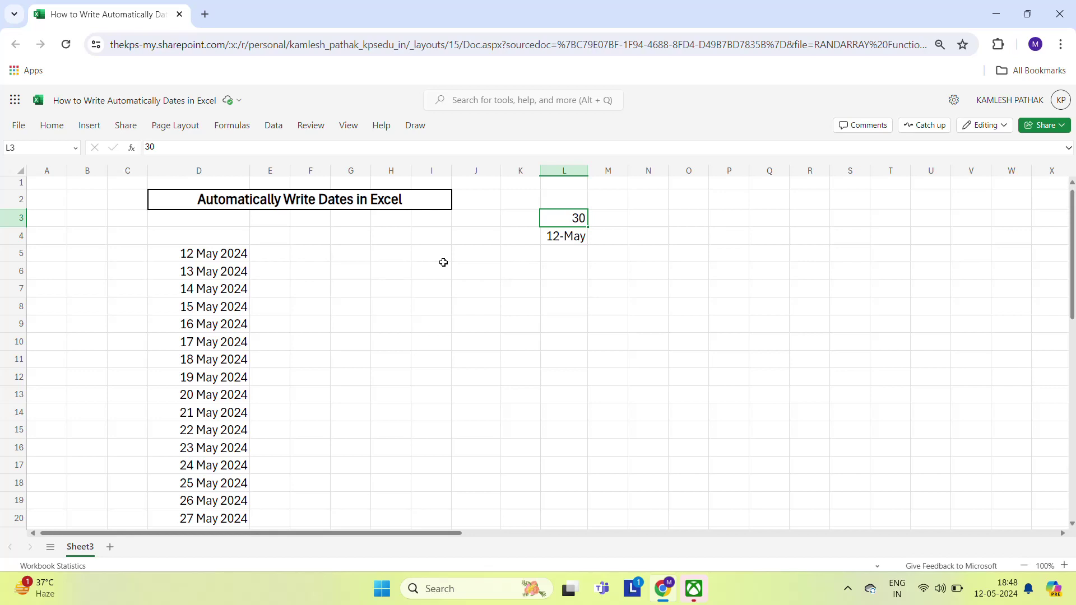
key("Down")
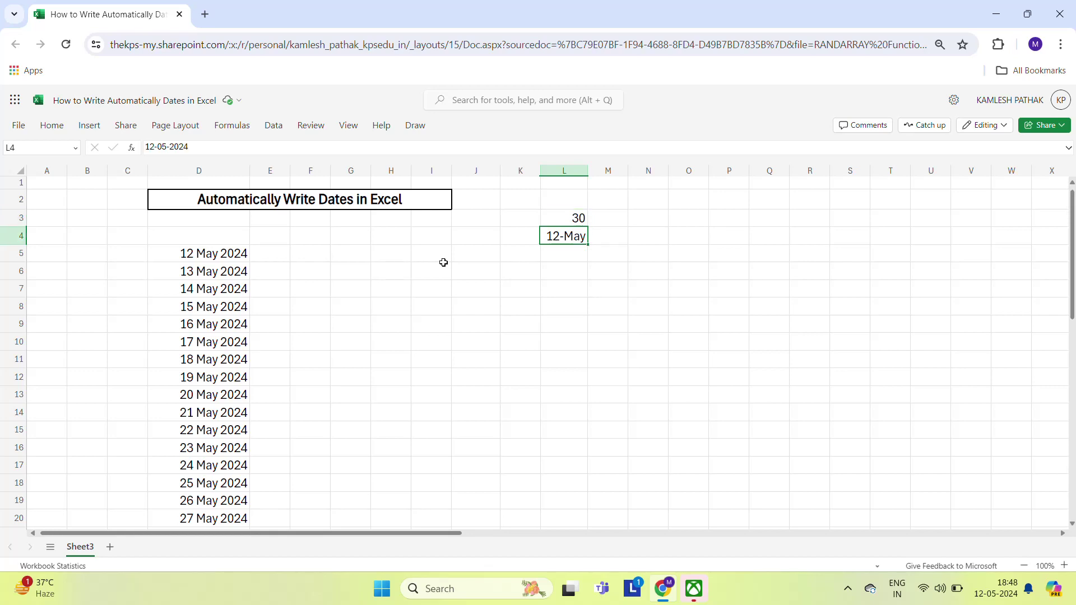
key("Left")
key("Left")
key("Left")
key("Left")
key("Left")
key("Left")
key("Left")
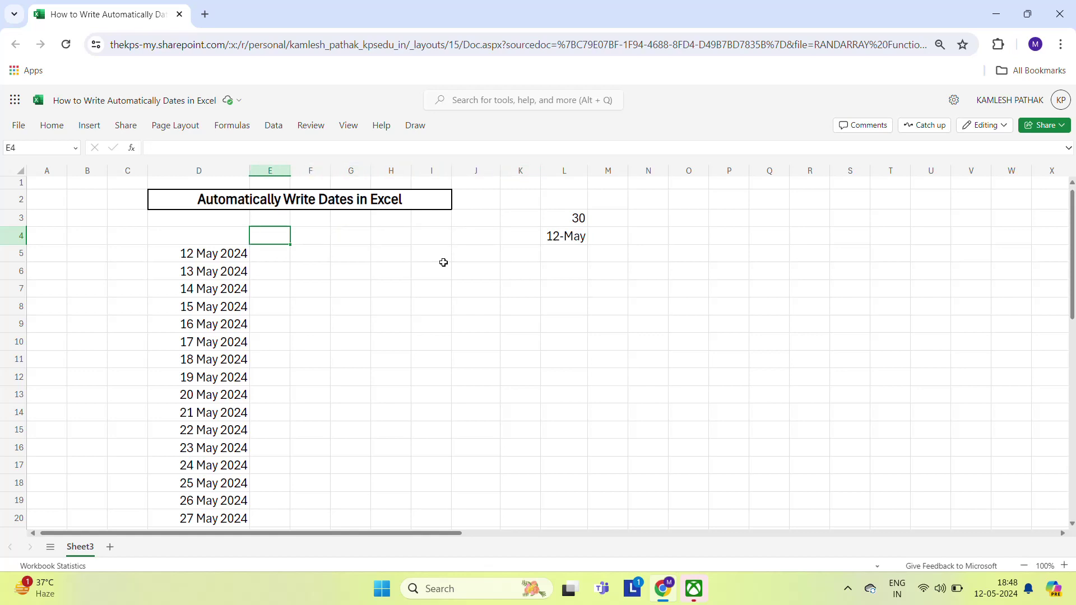
key("Left")
key("Down")
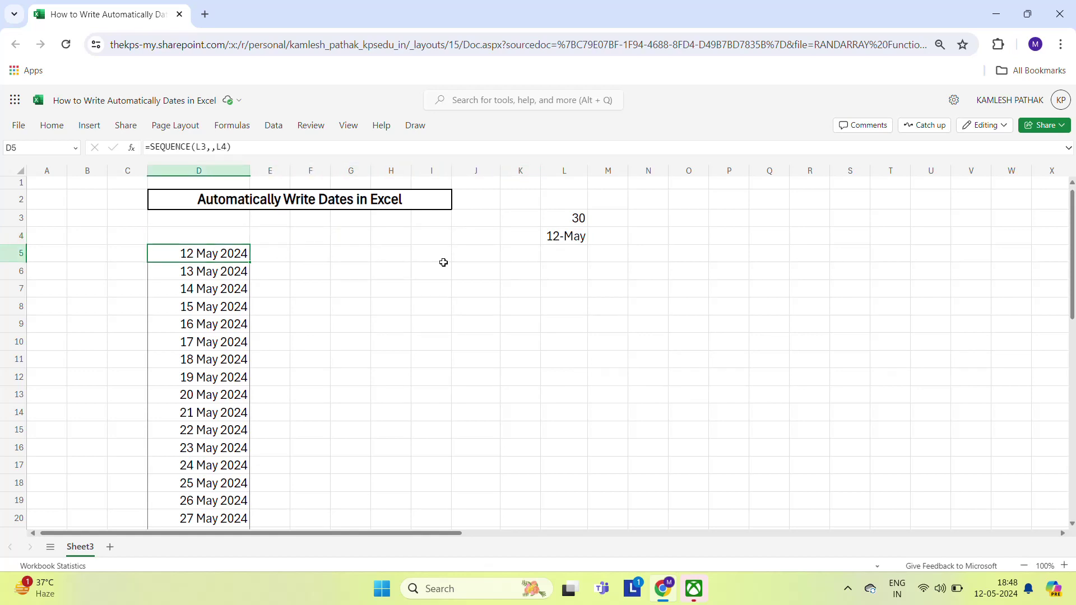
- Replace the start date in L4 with the text June
key("Right")
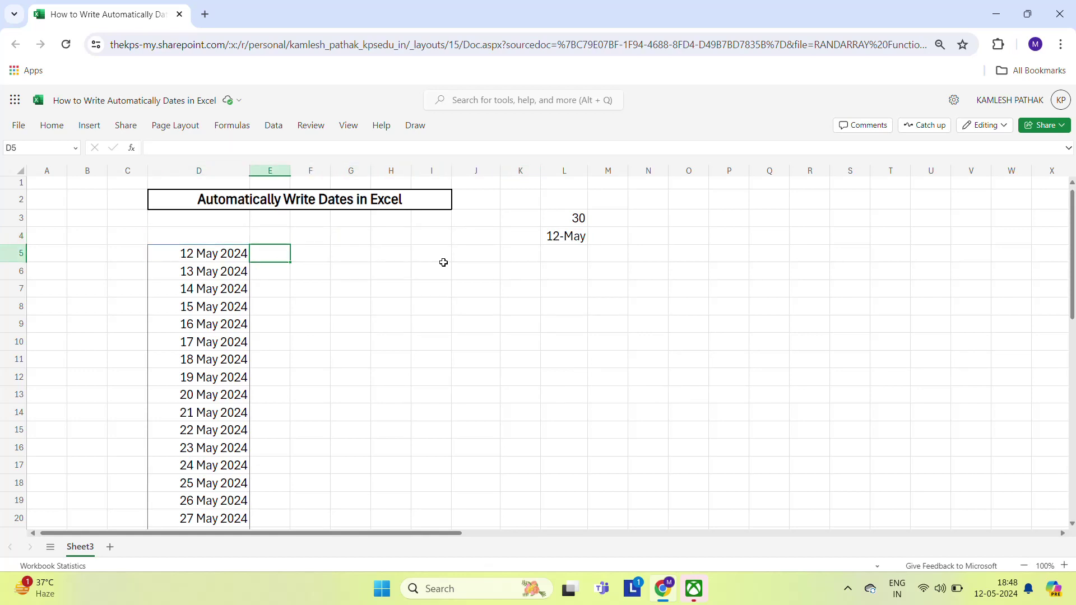
key("Right")
key("Right")
key("Right")
key("Right")
key("Right")
key("Right")
key("Up")
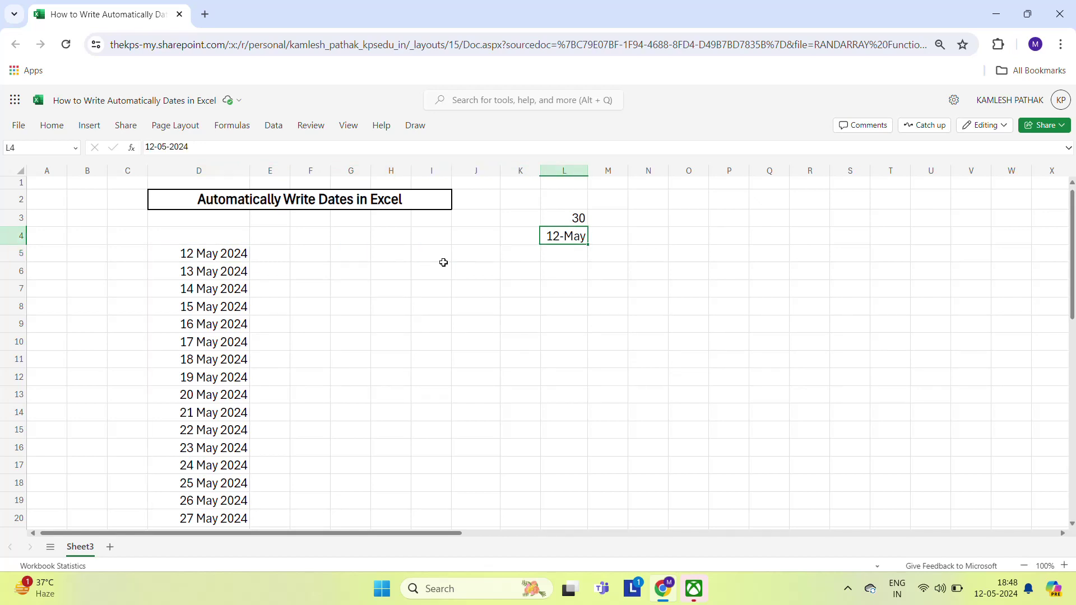
key("F2")
key("Escape")
key("BackSpace")
type("June")
key("Return")
- Inspect D5's =SEQUENCE(L3,,L4) formula, now showing #VALUE!, then reselect L4
key("Up")
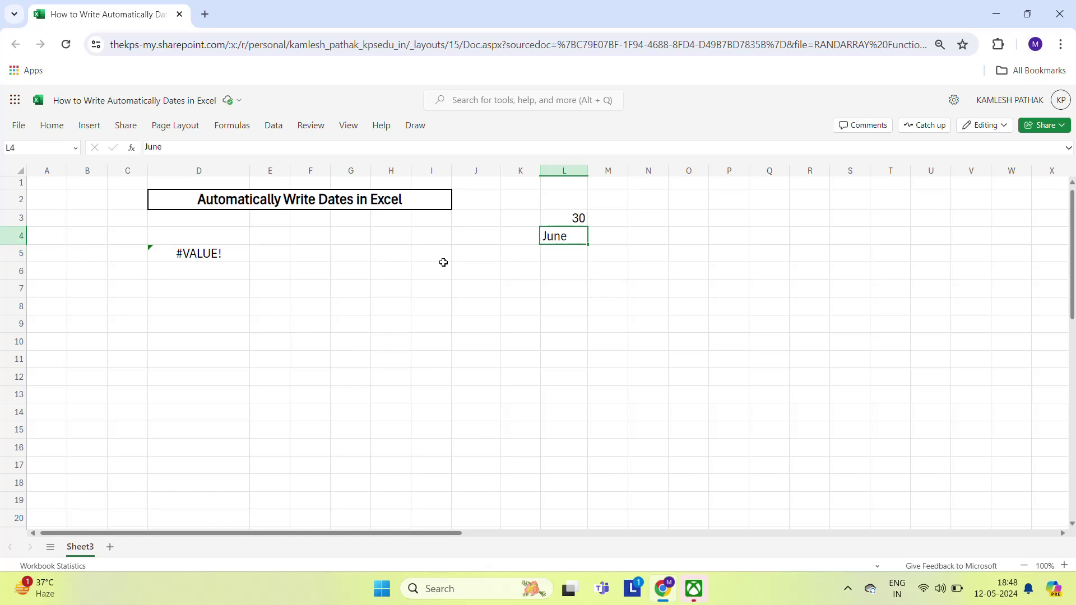
key("Up")
key("Down")
key("Left")
key("Left")
key("Left")
key("Left")
key("Left")
key("Left")
key("Left")
key("Down")
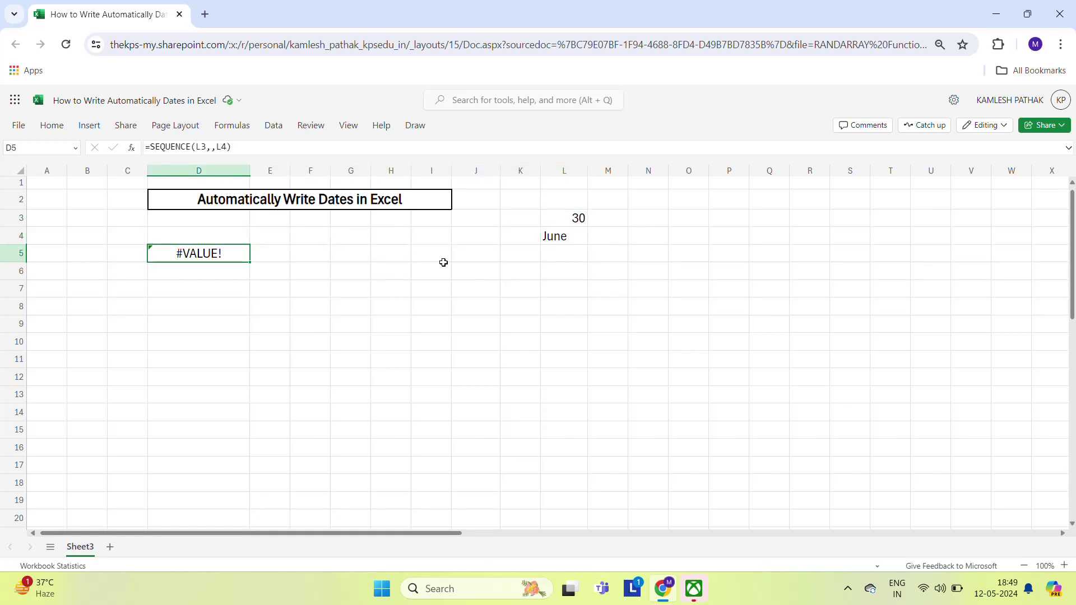
key("F2")
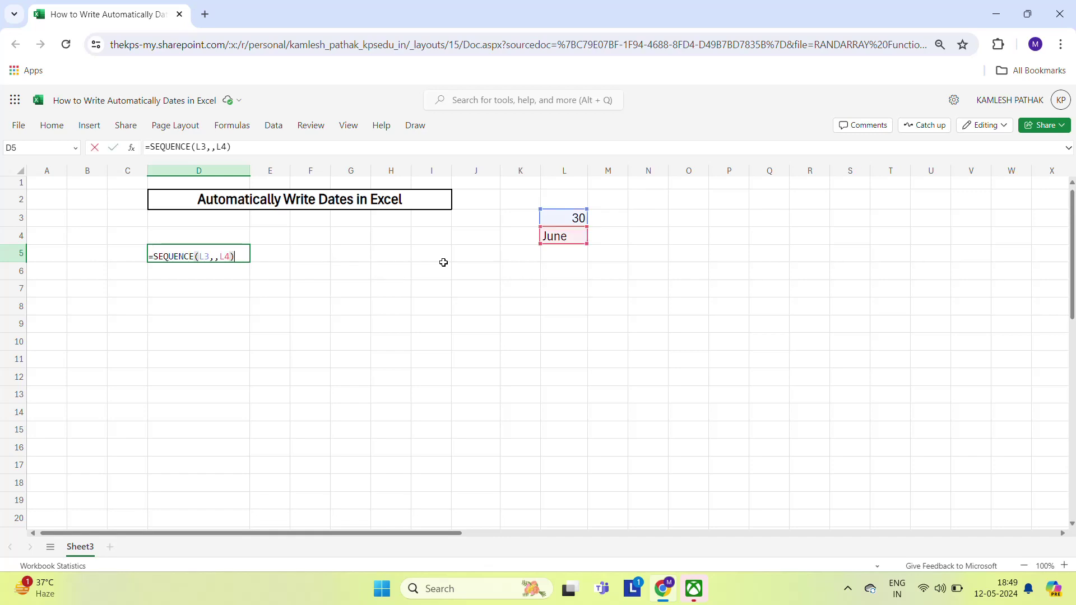
key("ctrl+Return")
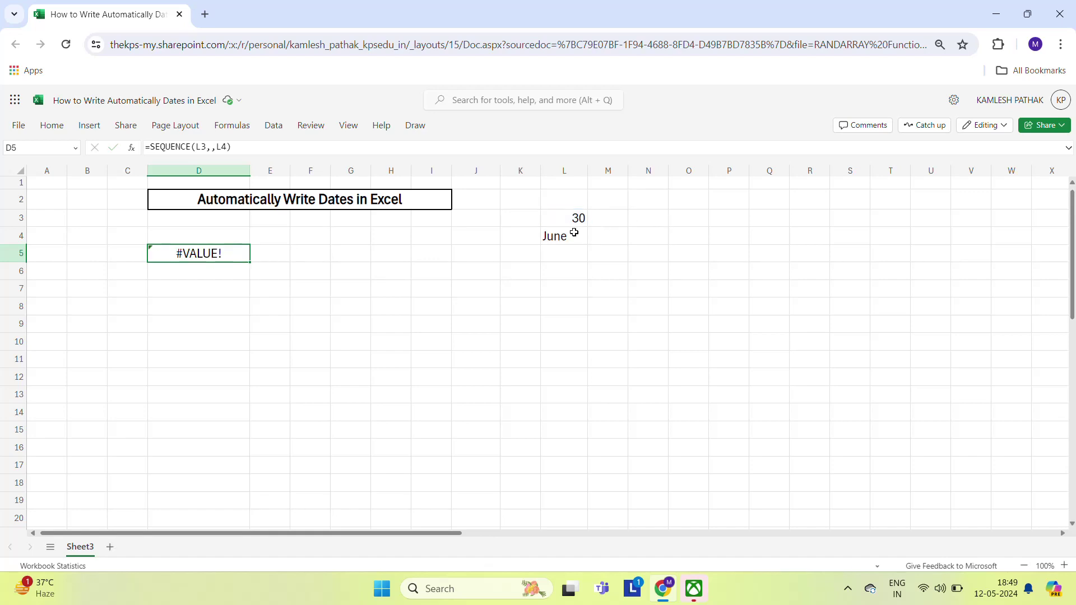
left_click(574, 232)
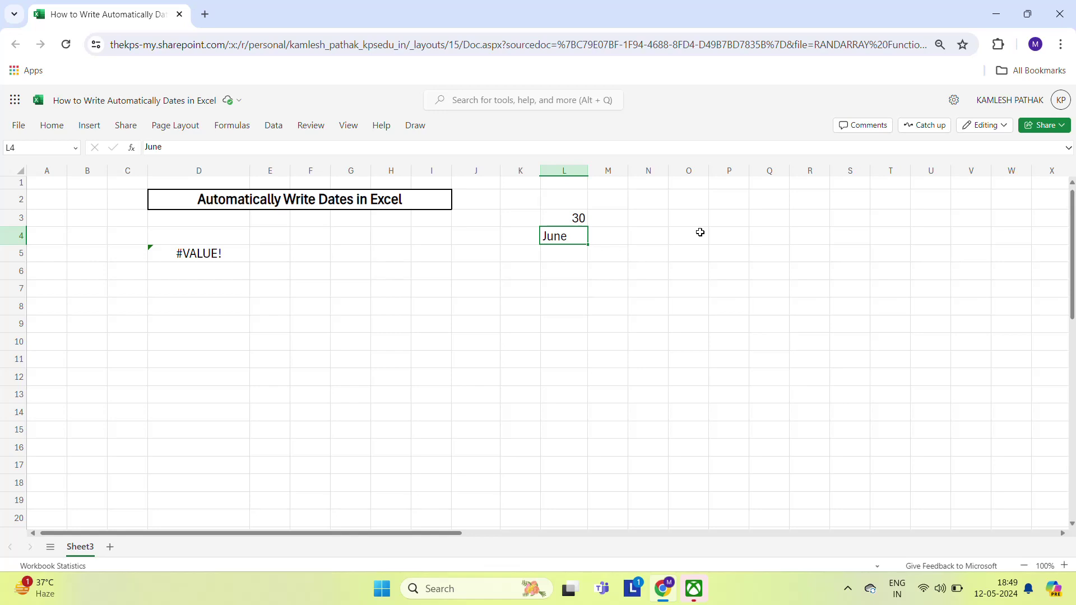
- Enter 1-Jun as the start date in L4, then check the L3 count and return to D5
type("1-")
type("Jun")
key("Return")
key("Up")
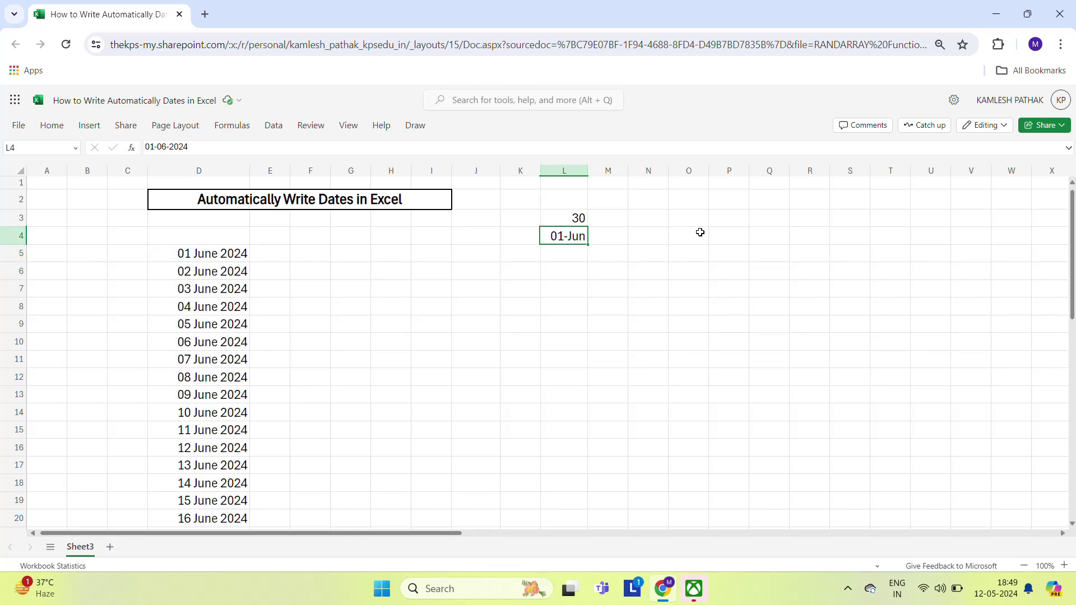
key("Up")
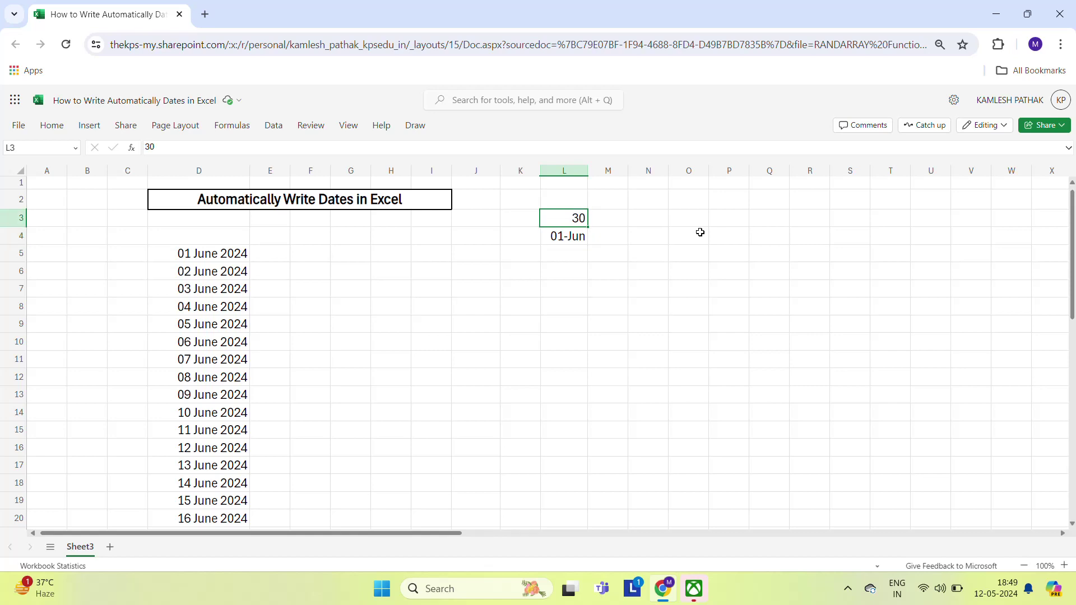
key("Down")
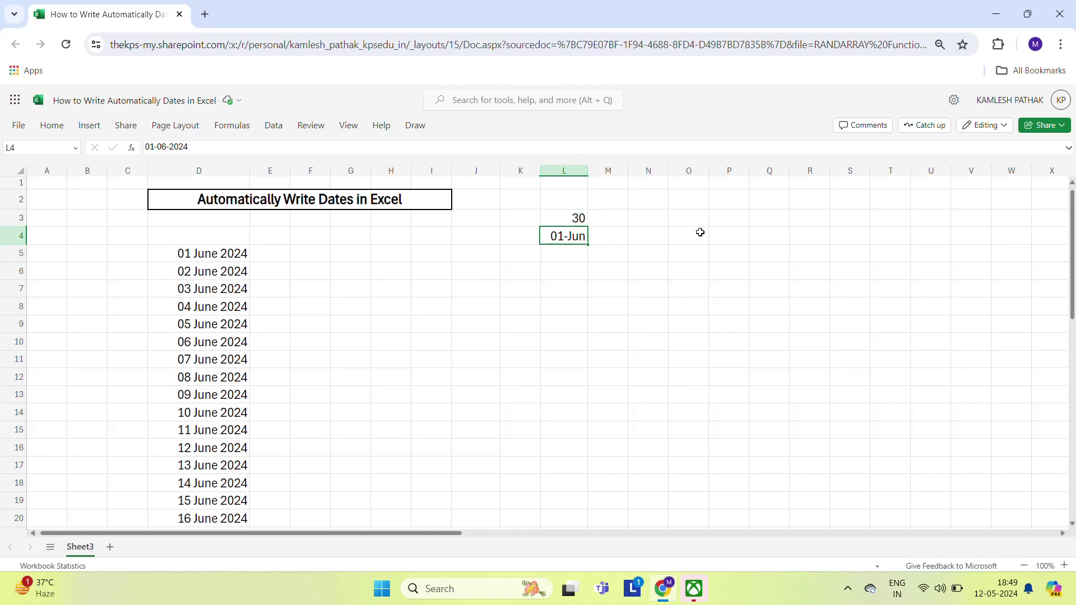
key("Down")
key("Left")
key("Left")
key("Left")
key("Left")
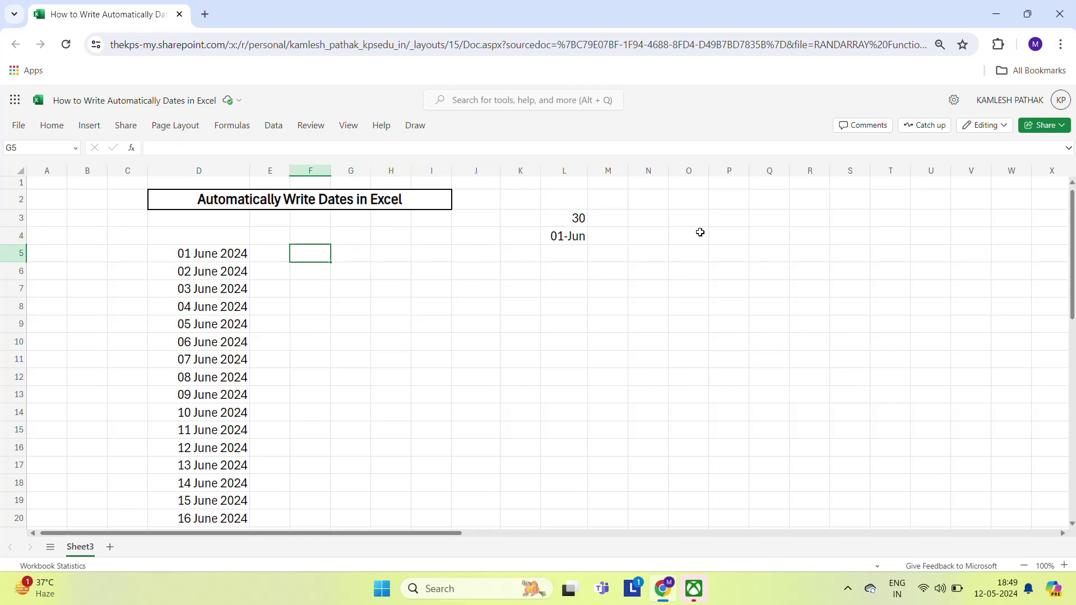
key("Left")
key("Left")
- Scan the spilled date list from D5 to its end, then select input cells L3:L4
key("ctrl+shift+Down")
key("ctrl+shift+Up")
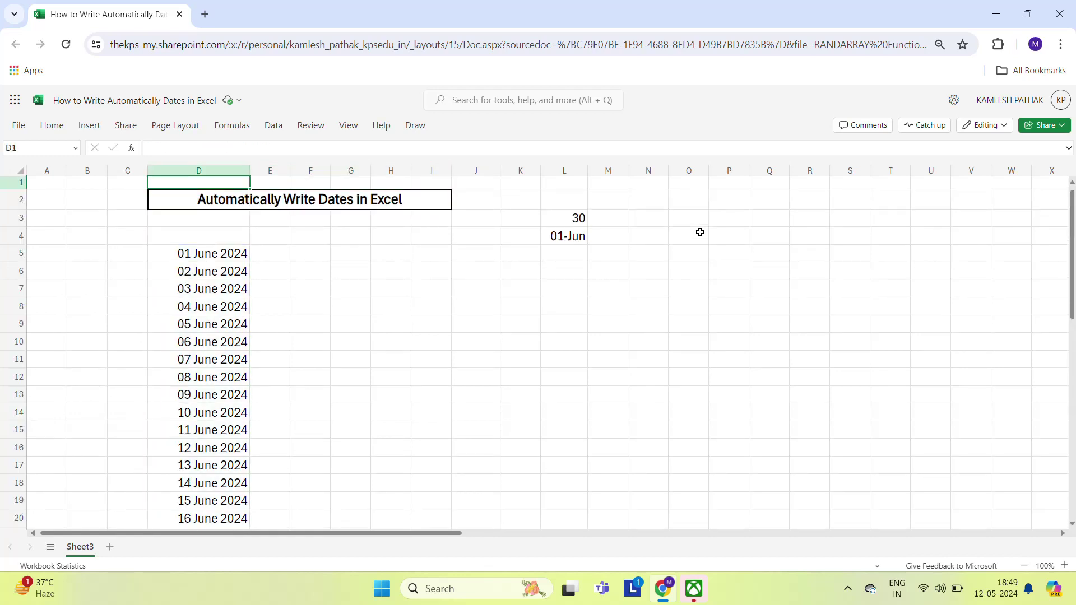
key("Up")
key("Right")
key("Right")
key("Right")
key("Right")
key("Right")
key("Right")
key("Right")
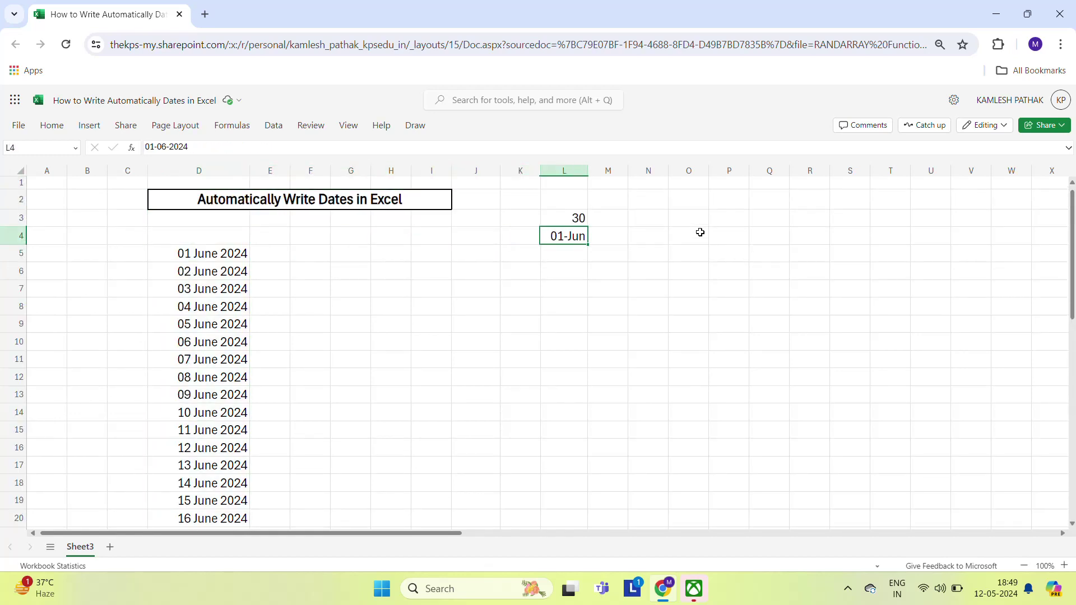
key("Up")
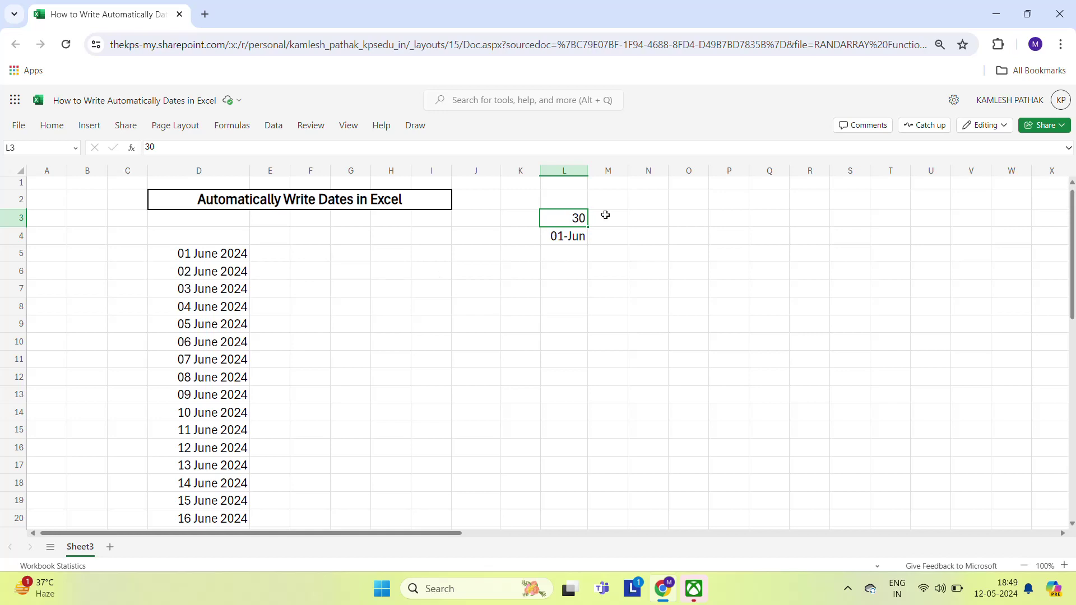
key("shift+Down")
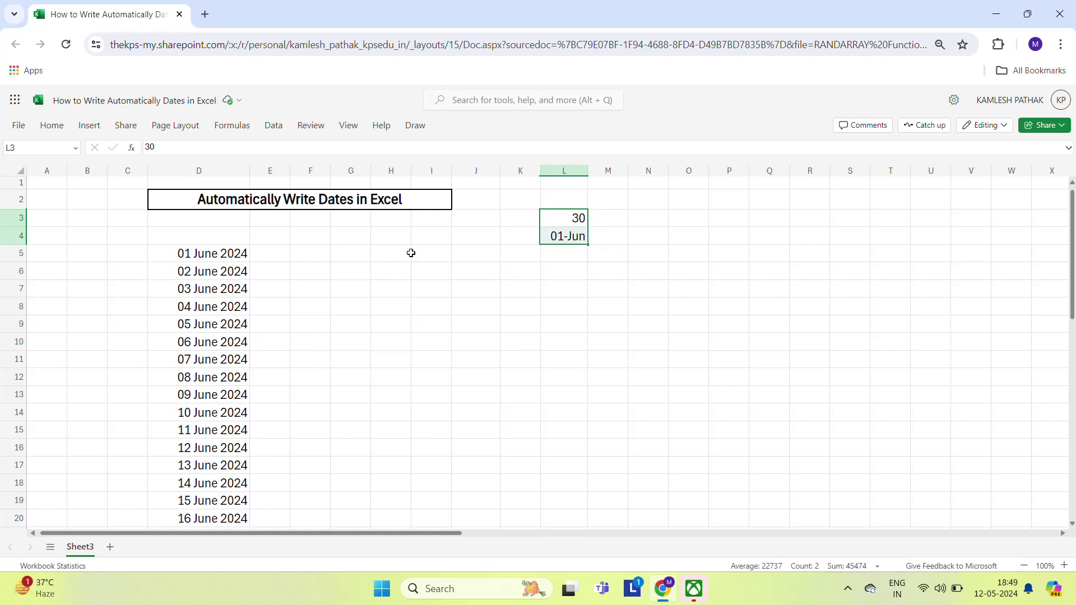
- Recheck the D5 spill range top to bottom, then put the L4 date into edit mode
left_click(219, 260)
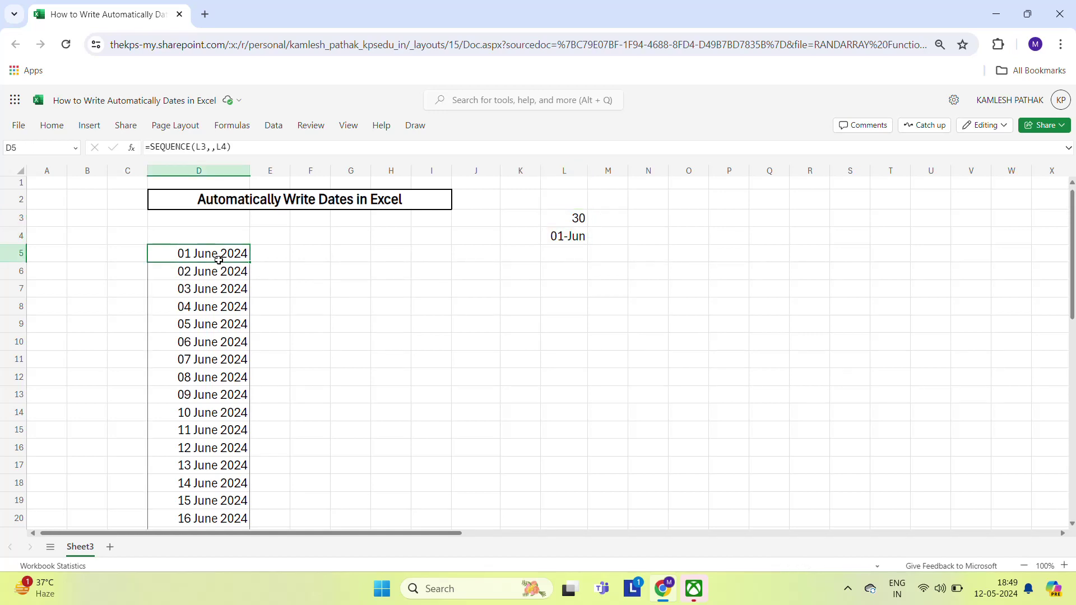
key("ctrl+shift+Down")
key("ctrl+shift+Up")
key("Up")
key("Up")
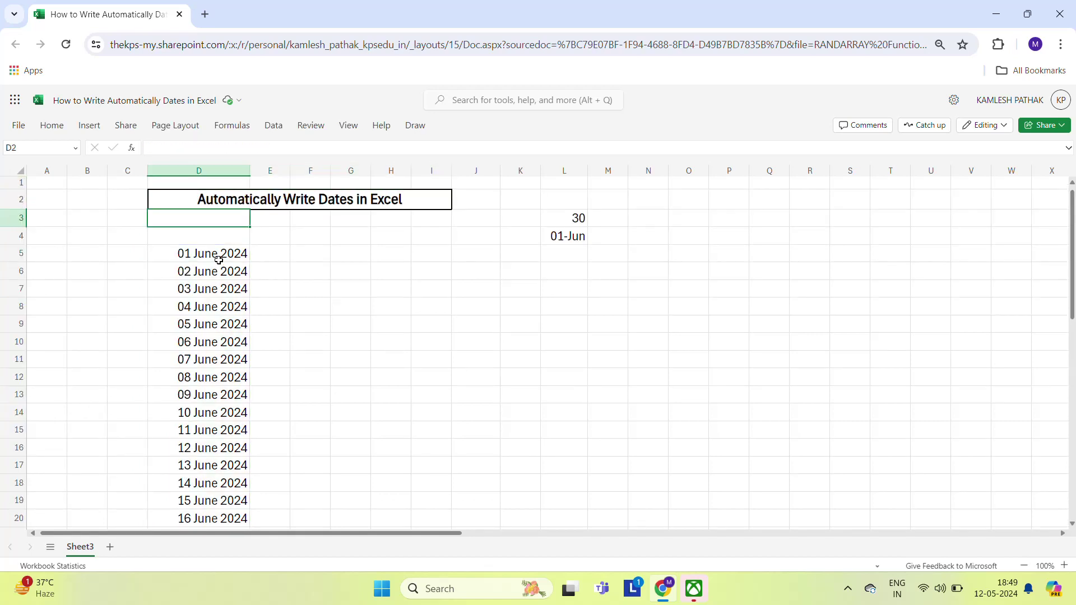
key("Right")
key("Right")
key("Right")
key("Right")
key("Right")
key("Right")
key("Right")
key("Right")
key("Down")
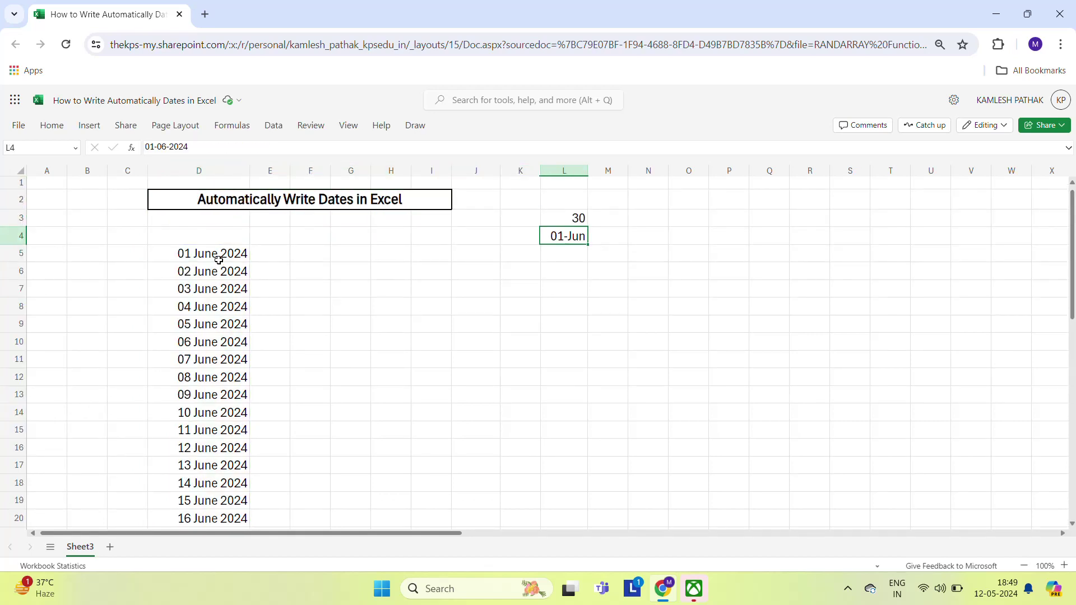
key("F2")
- Replace the L4 start date with 1-Jul
key("Escape")
type("1-Ju")
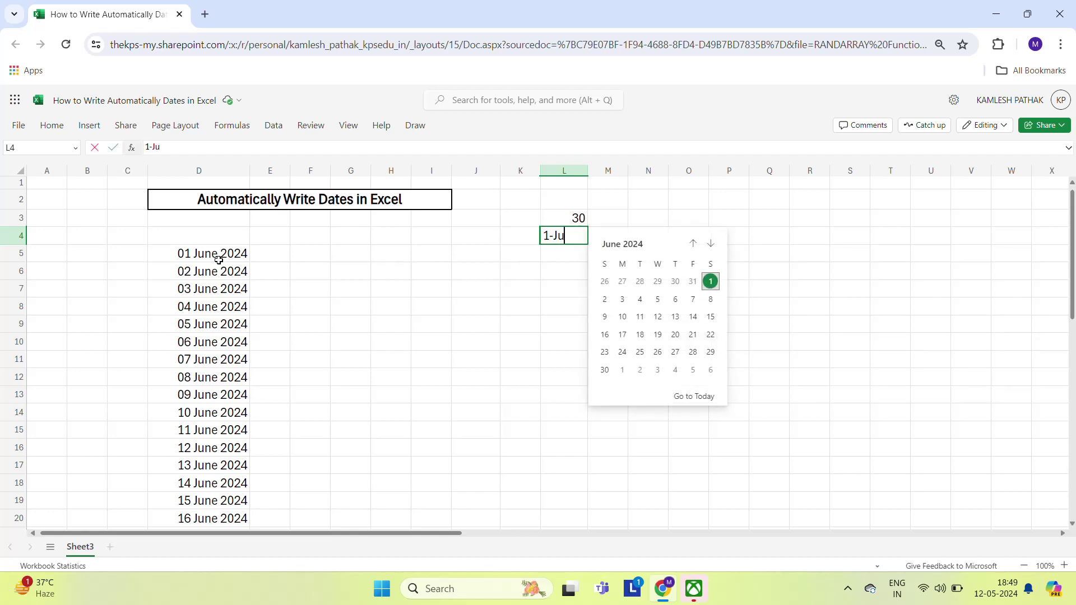
type("l")
key("Return")
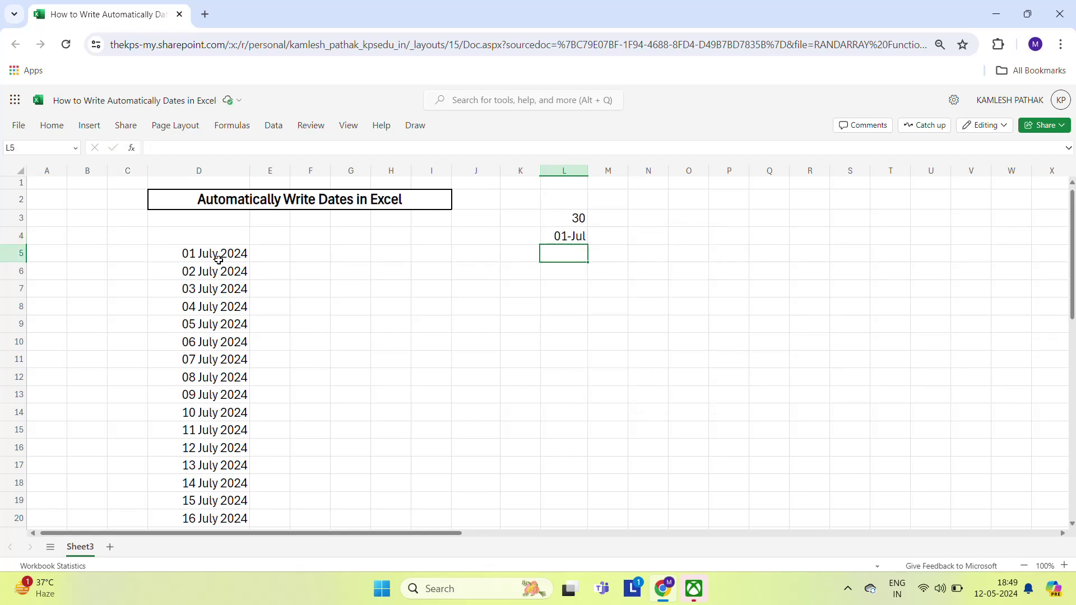
- Inspect the SEQUENCE formula arguments in D5 without changing them
left_click(193, 260)
key("Right")
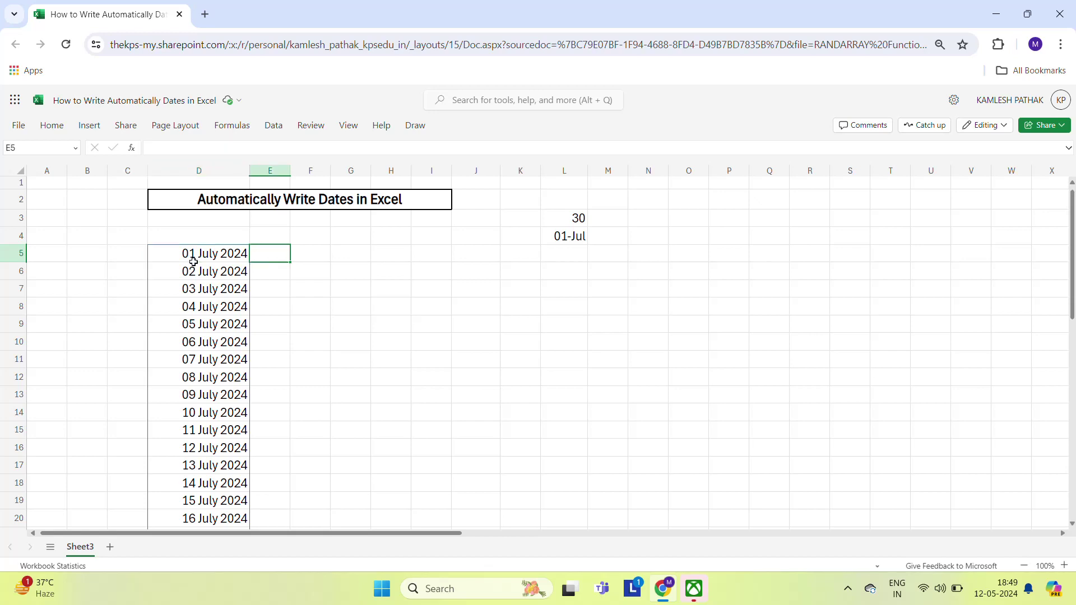
key("Right")
key("Right")
key("Right")
key("Left")
key("Left")
key("Left")
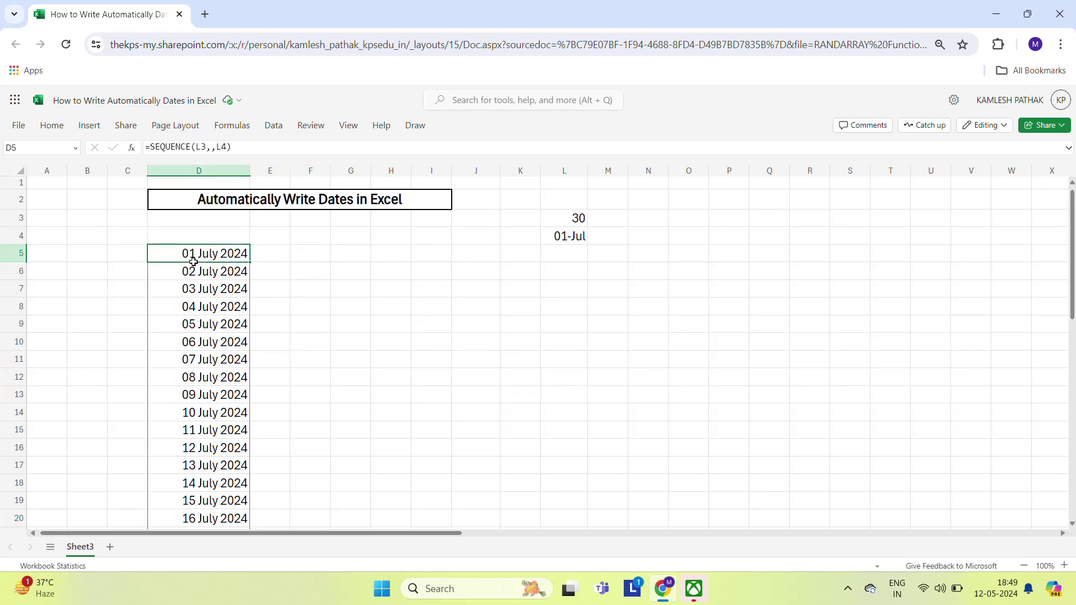
double_click(193, 262)
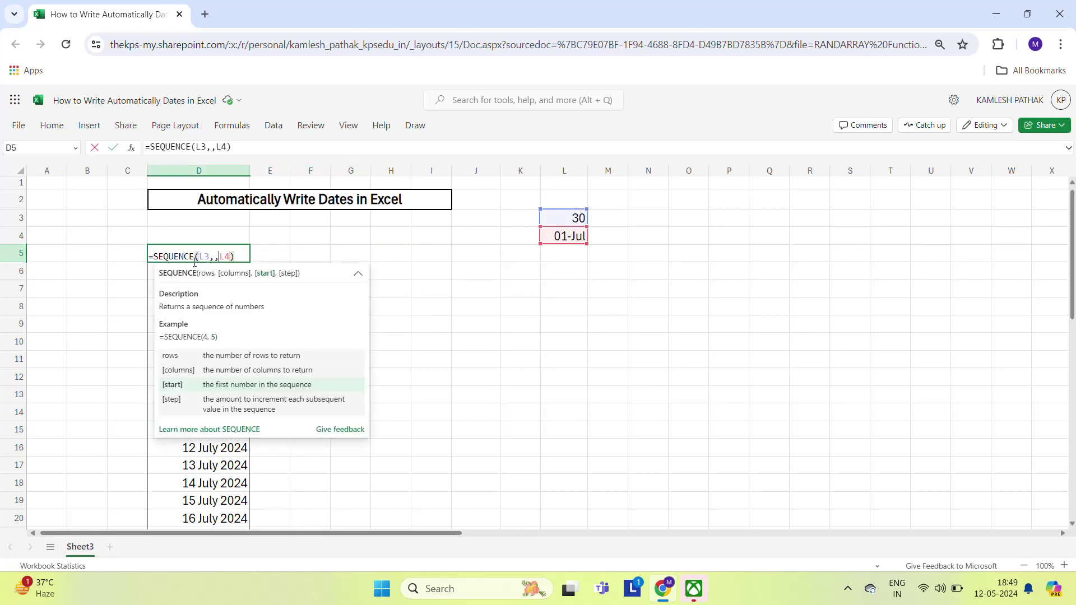
key("Escape")
- Set the L3 count to 15, then to 10, watching the spilled list resize
left_click(557, 218)
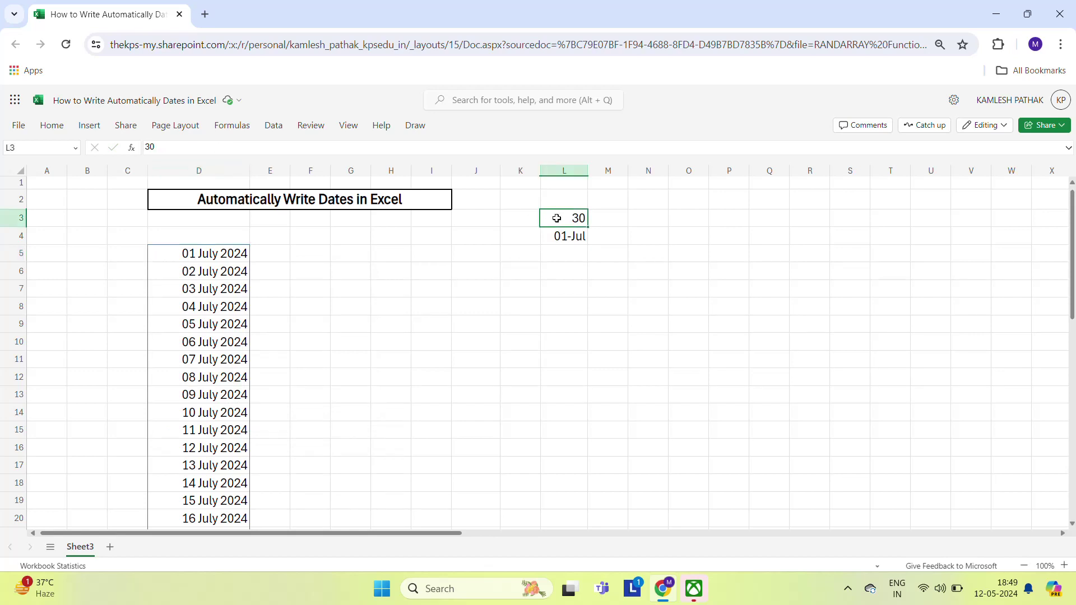
type("15")
key("Return")
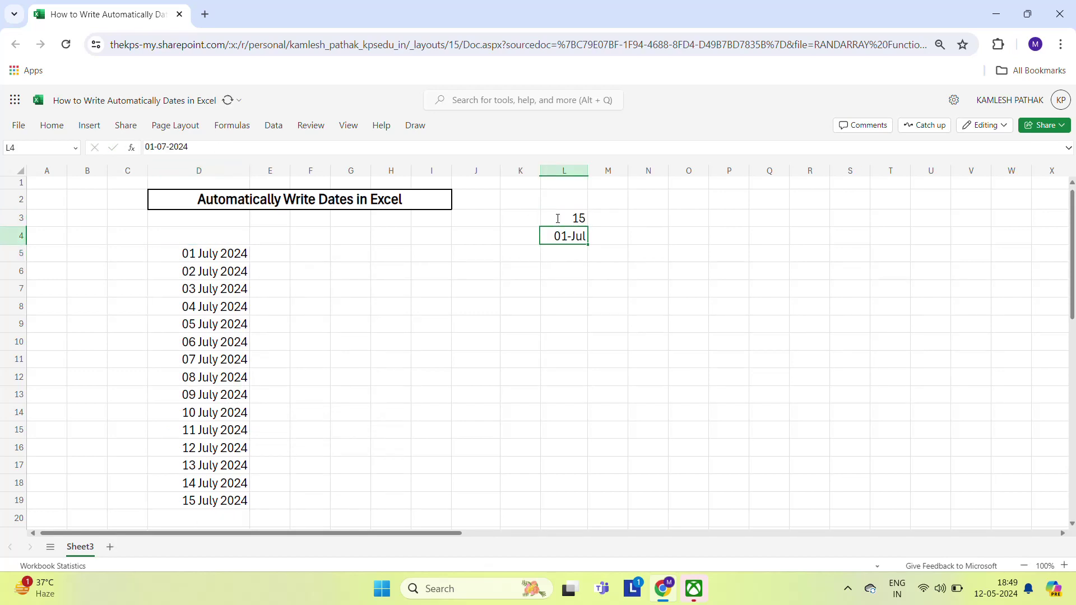
left_click(558, 219)
type("1")
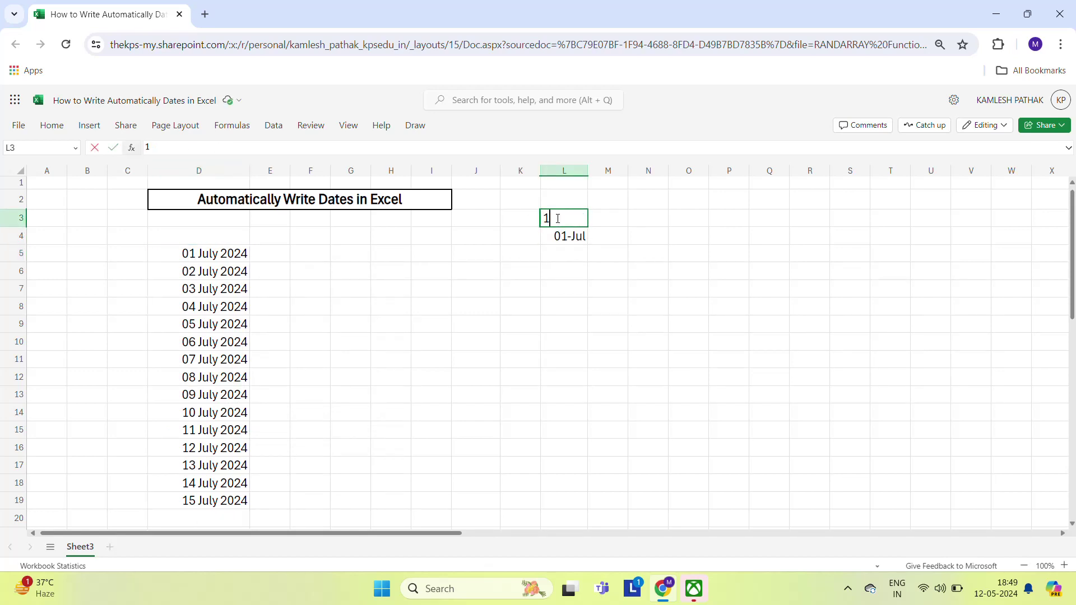
type("0")
key("Return")
- Lower the L3 count to 5 and check it against the L4 start date
left_click(558, 218)
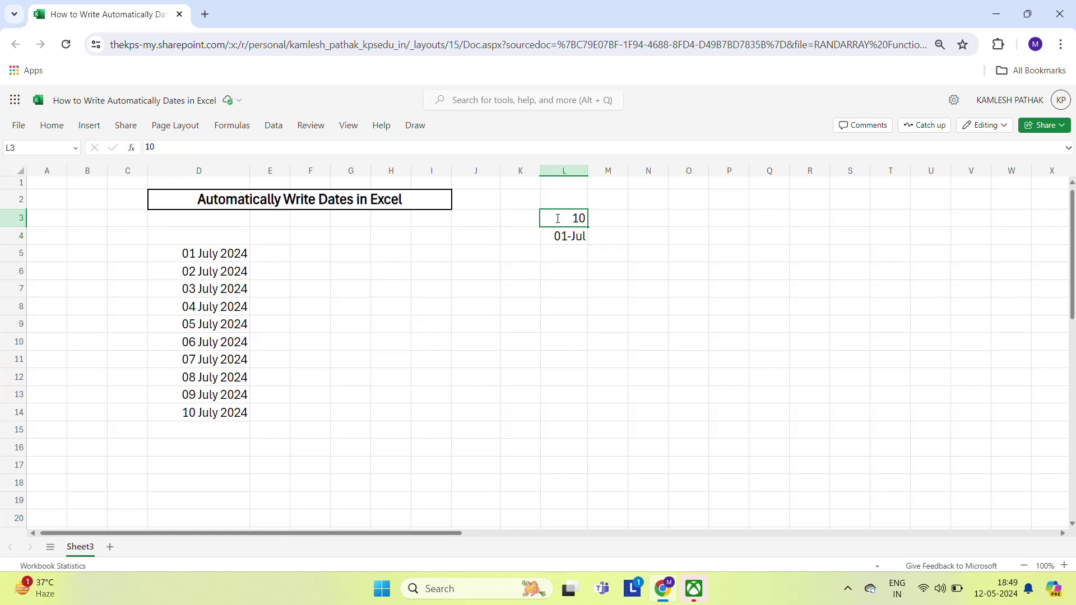
type("5")
key("Return")
left_click(557, 219)
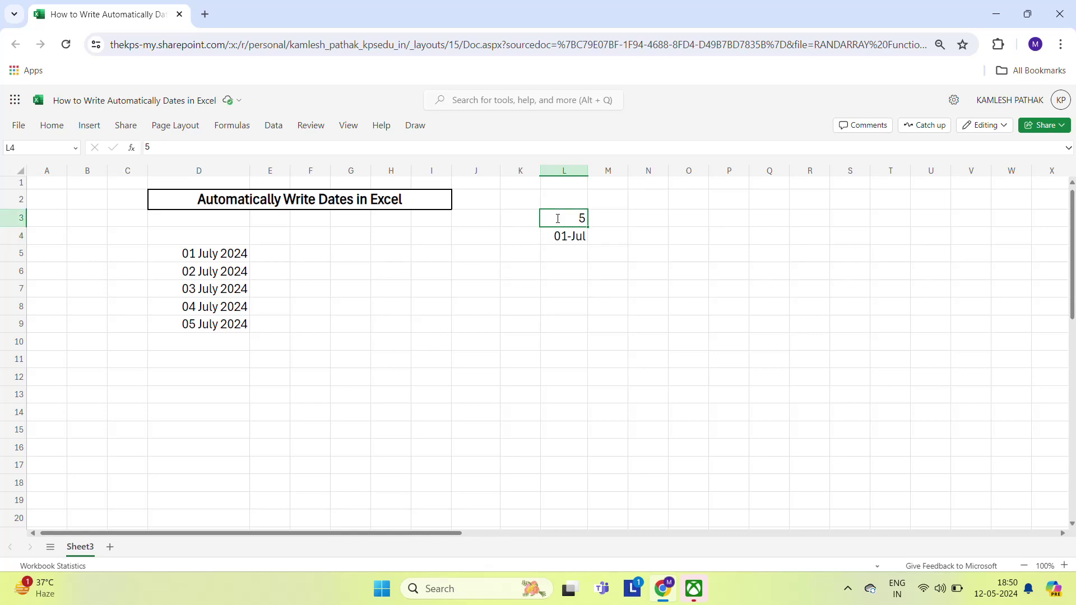
key("Down")
left_click(558, 219)
left_click(848, 589)
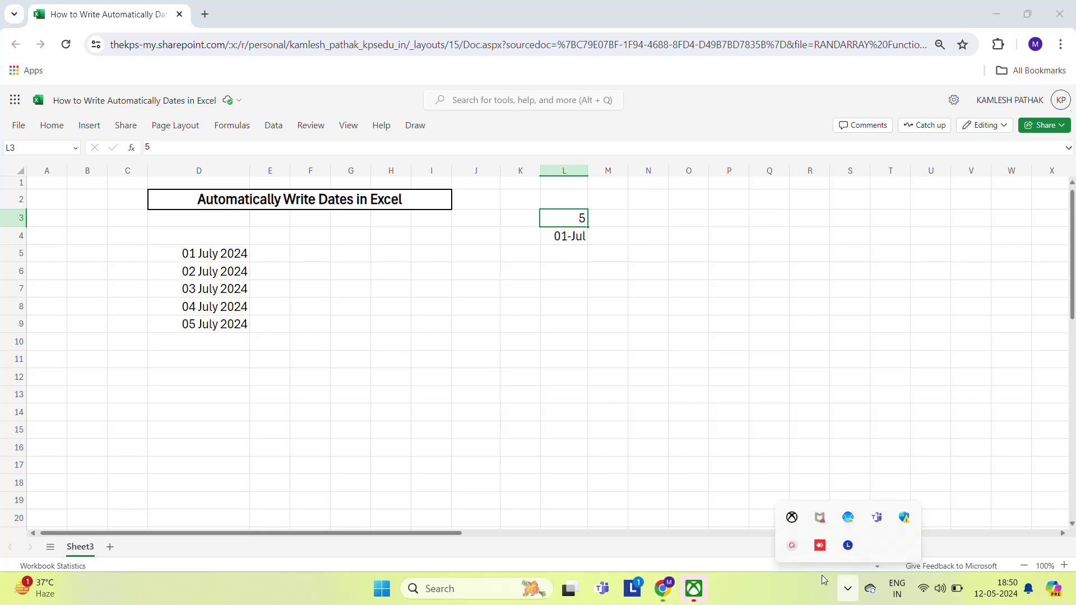
left_click(792, 545)
left_click(900, 497)
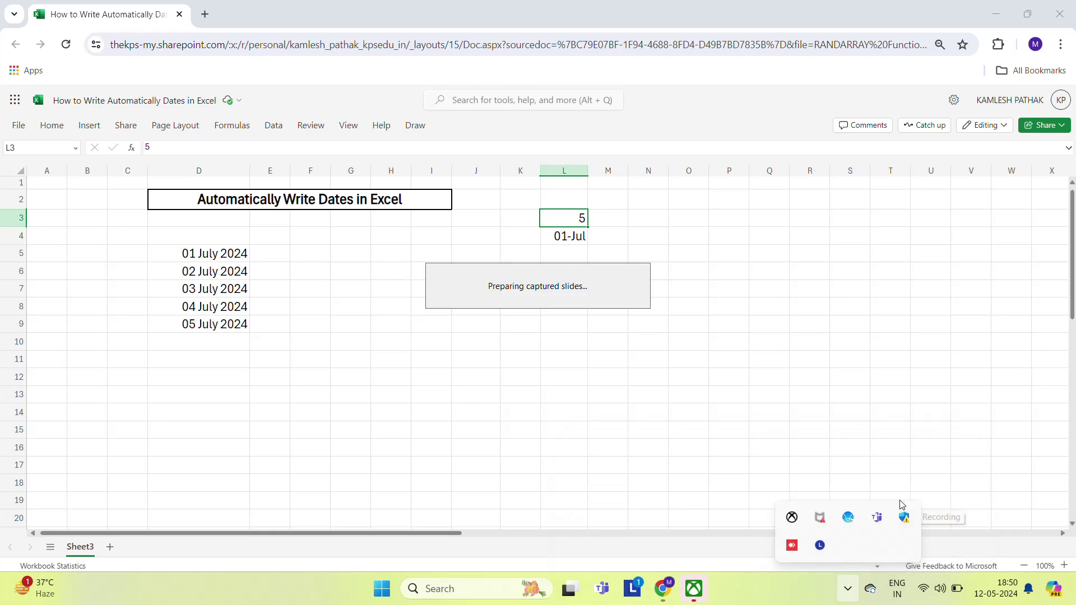